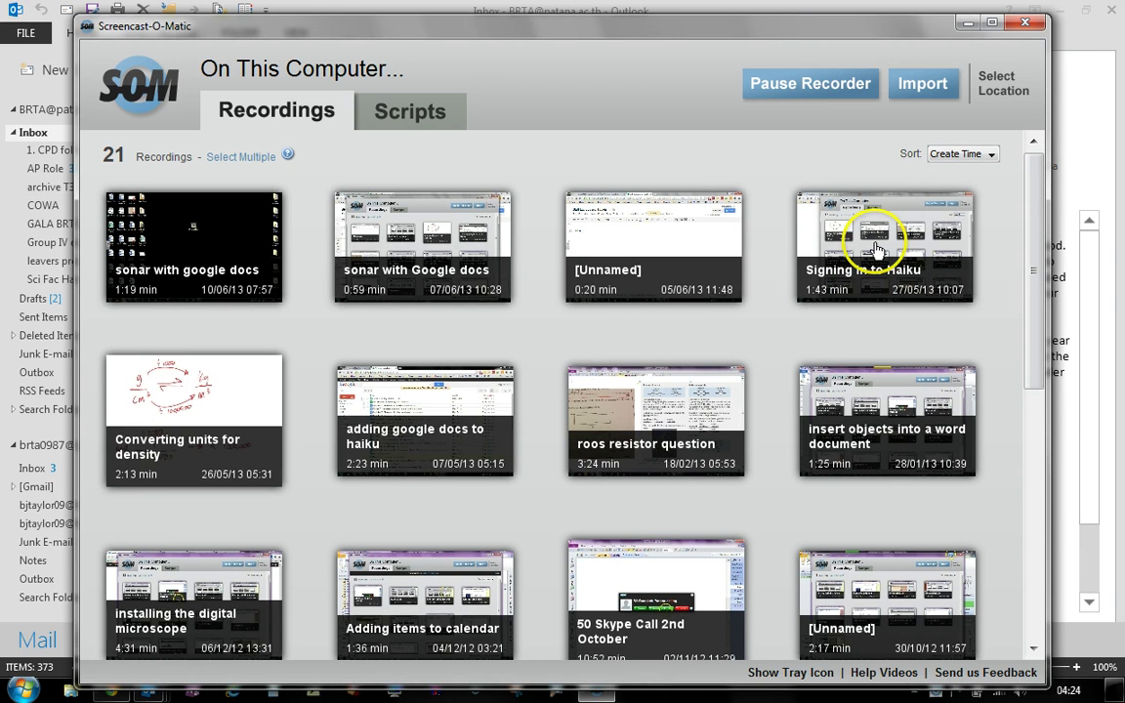
click(968, 21)
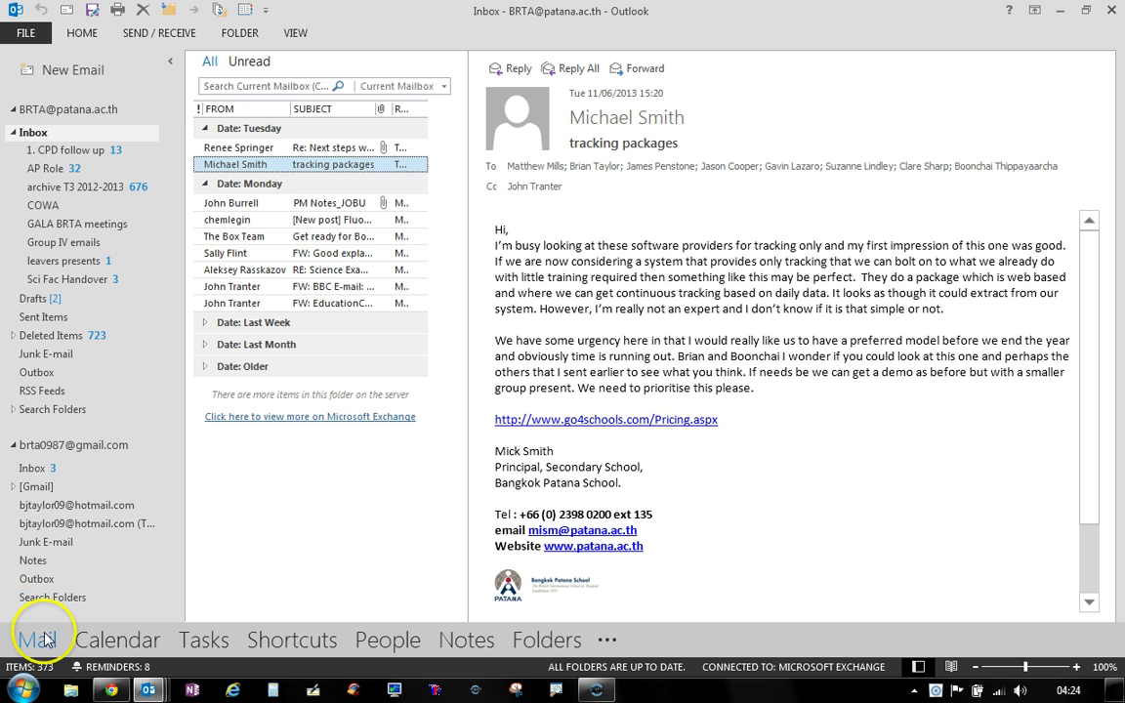
click(90, 639)
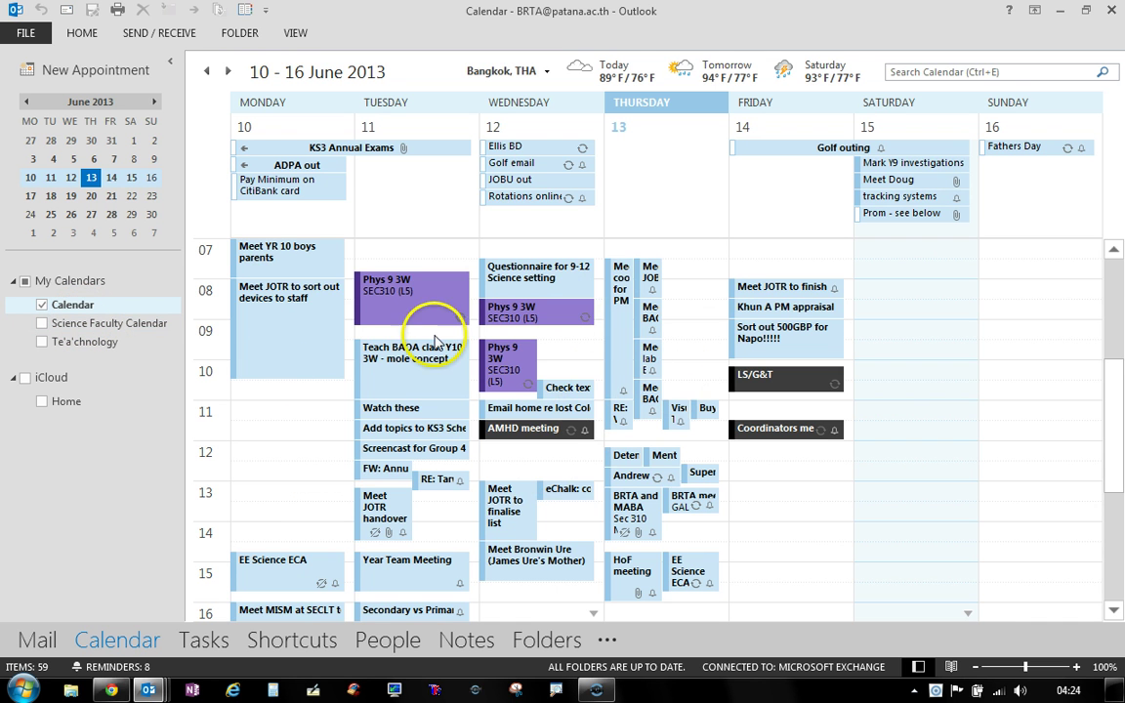
click(97, 327)
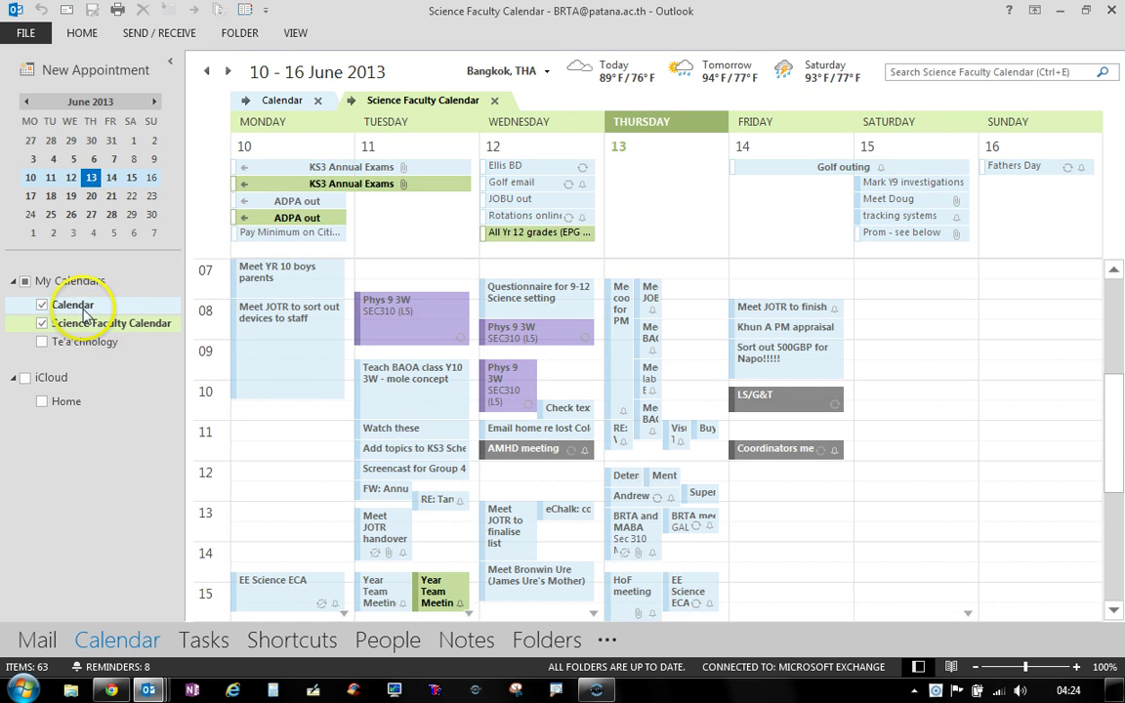
click(70, 305)
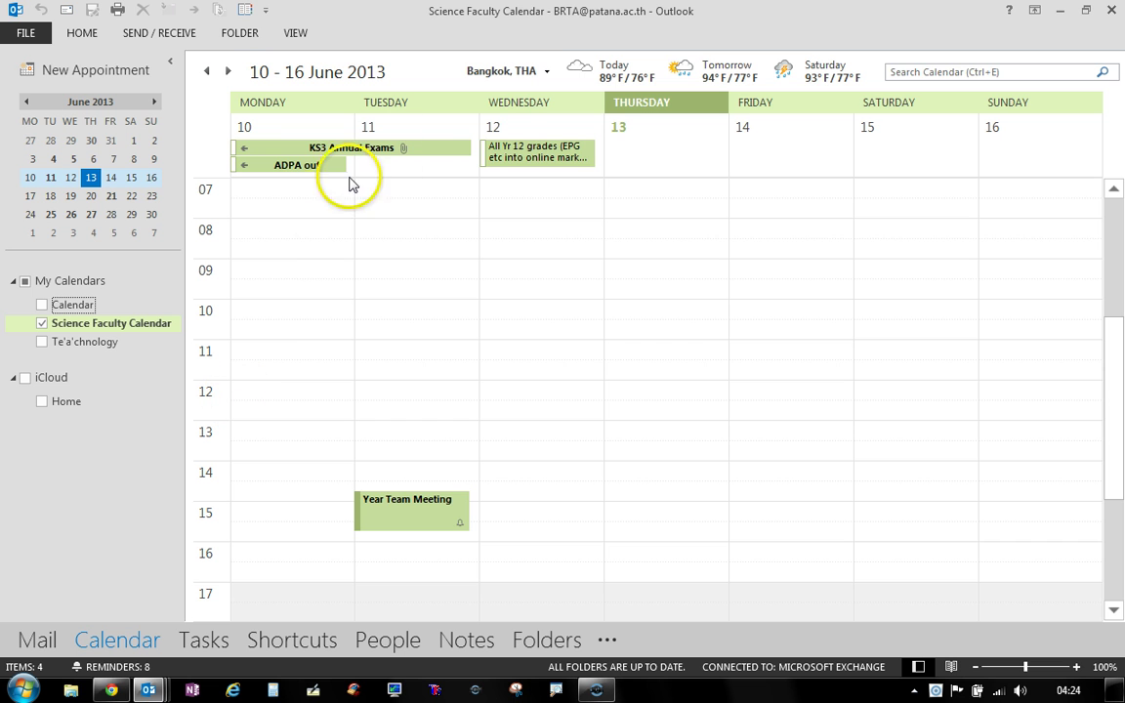
Step: Look through the Science Faculty Calendar up to 24 - 30 June 2013 and return to the week of 17 - 23 June
click(228, 72)
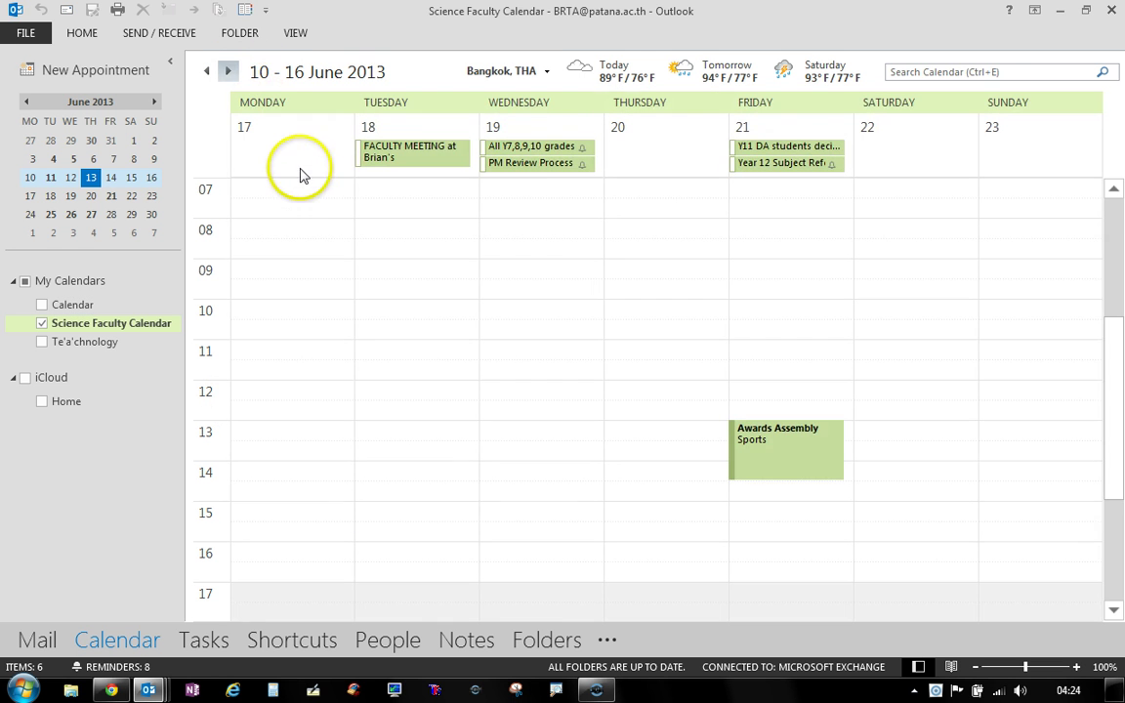
click(227, 73)
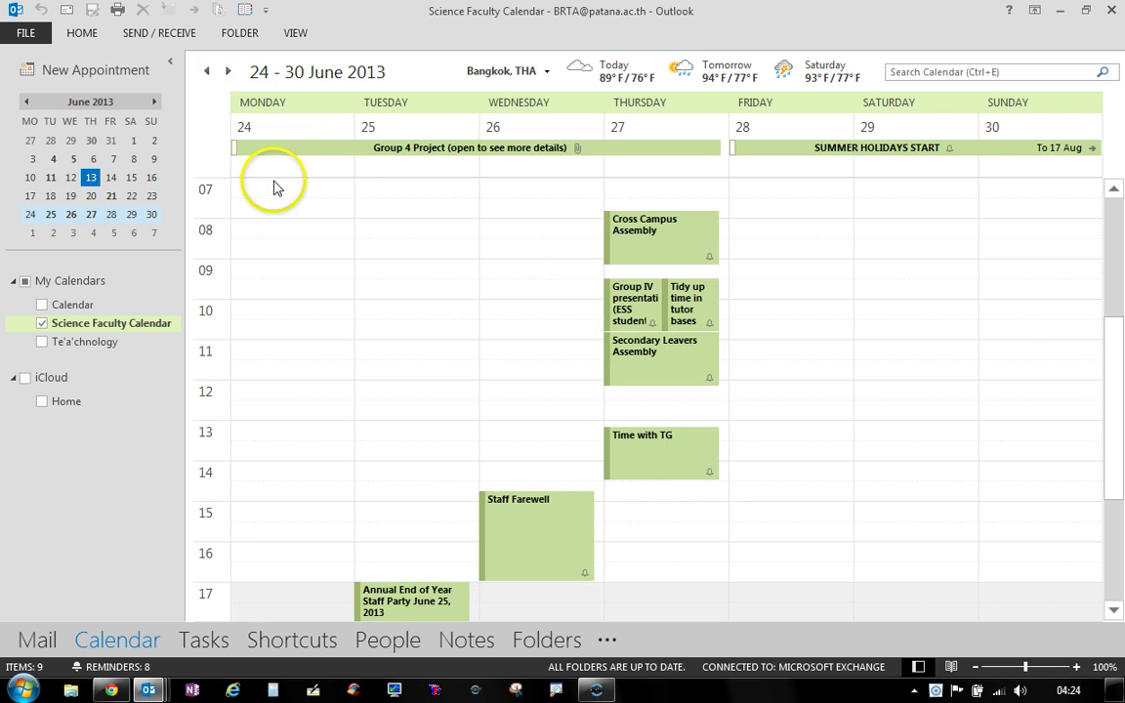
click(207, 72)
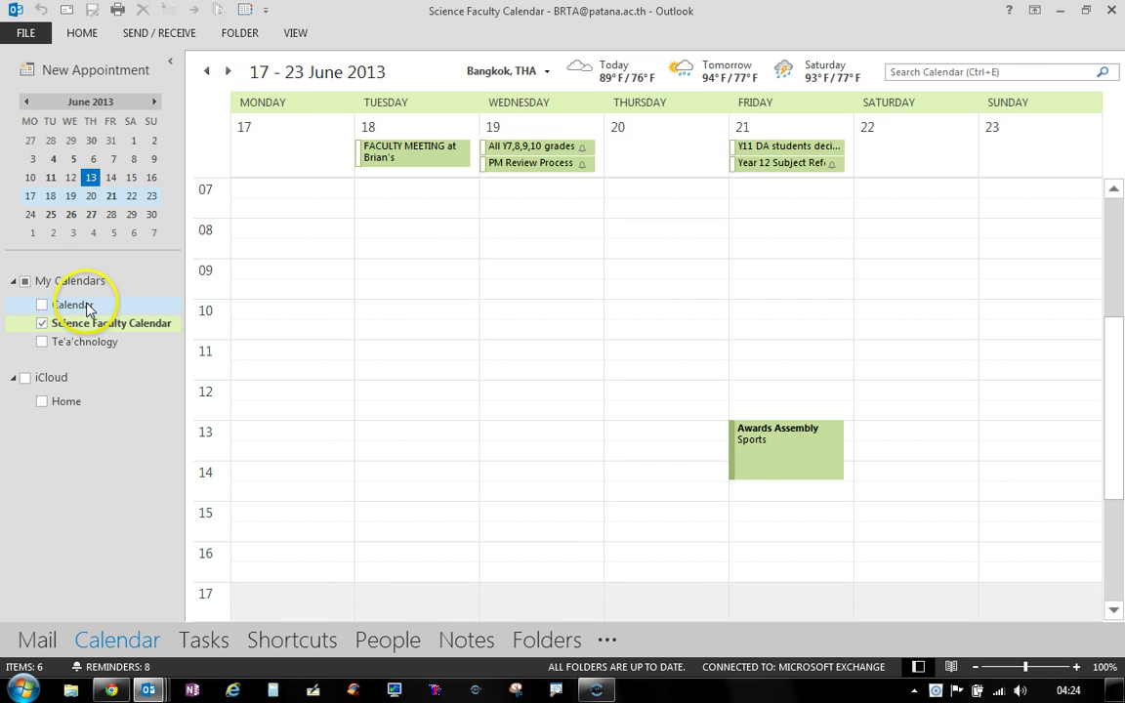
Step: Display the main Calendar together with the Science Faculty Calendar and bring the Science Faculty Calendar to the front of the overlay
click(86, 308)
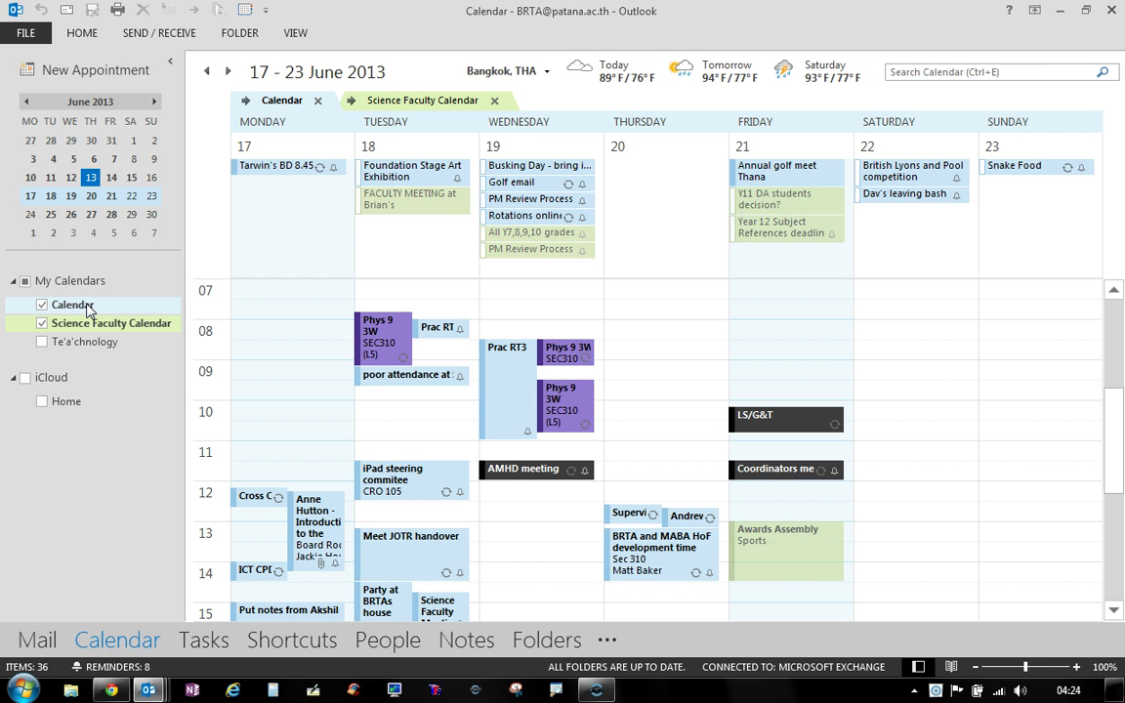
click(379, 103)
click(281, 101)
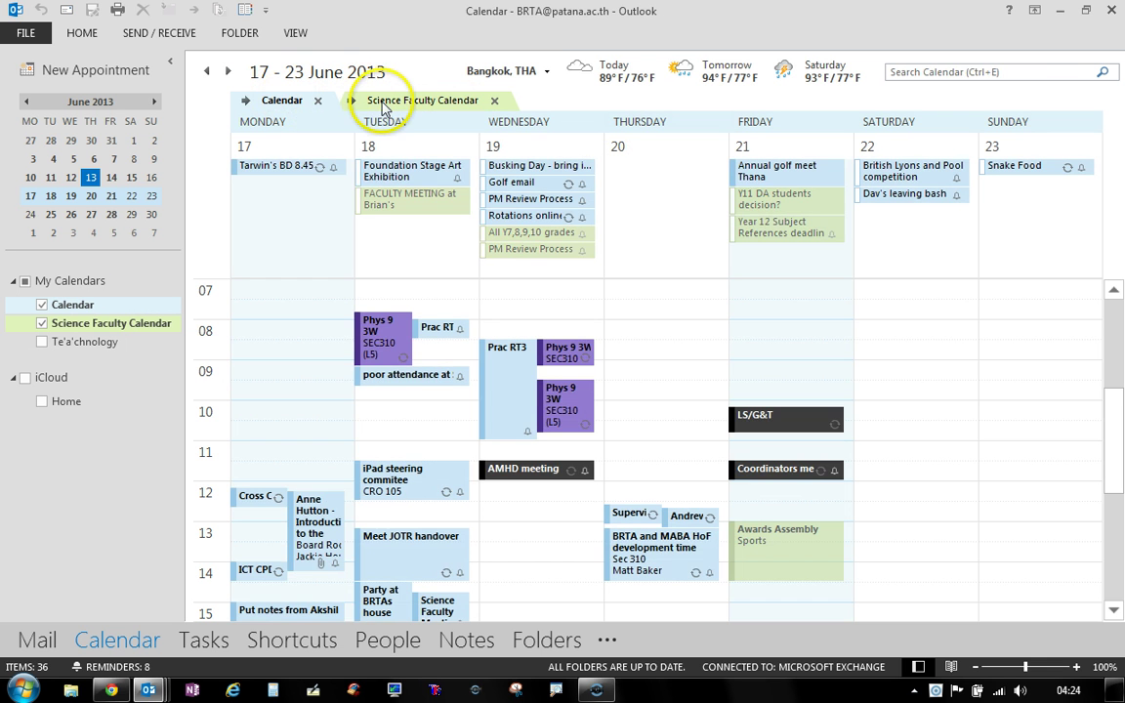
click(389, 105)
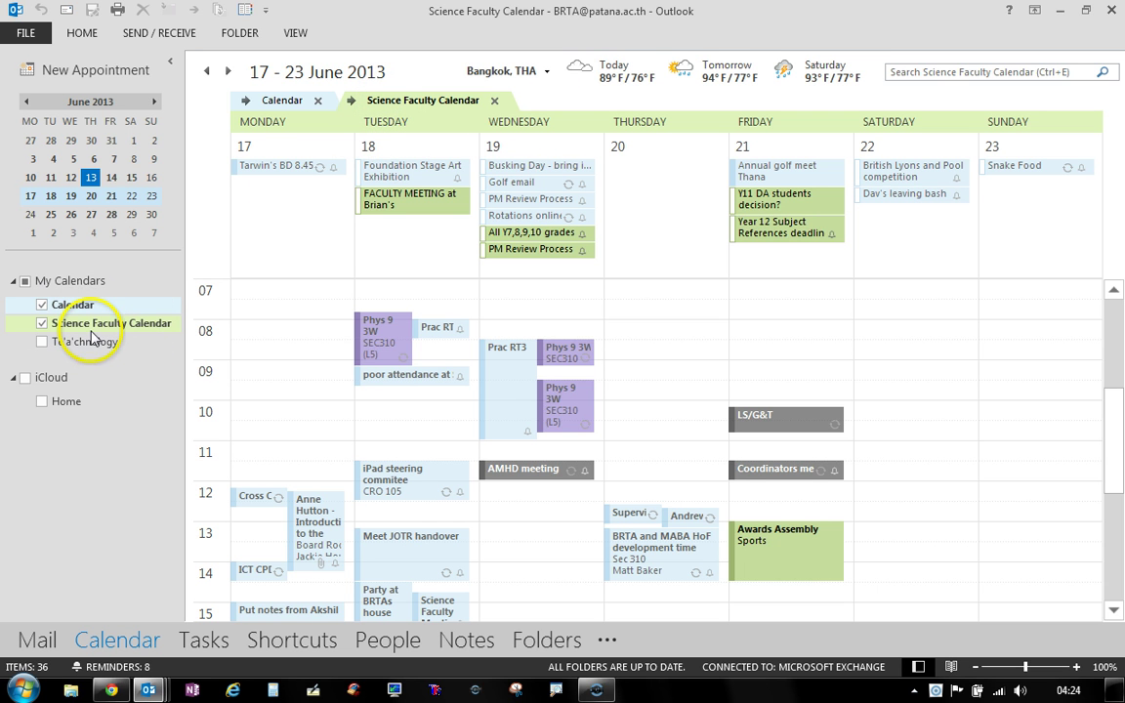
Step: Turn off the overlay of the Science Faculty Calendar to compare both calendars side by side, and overlay it again
right_click(79, 328)
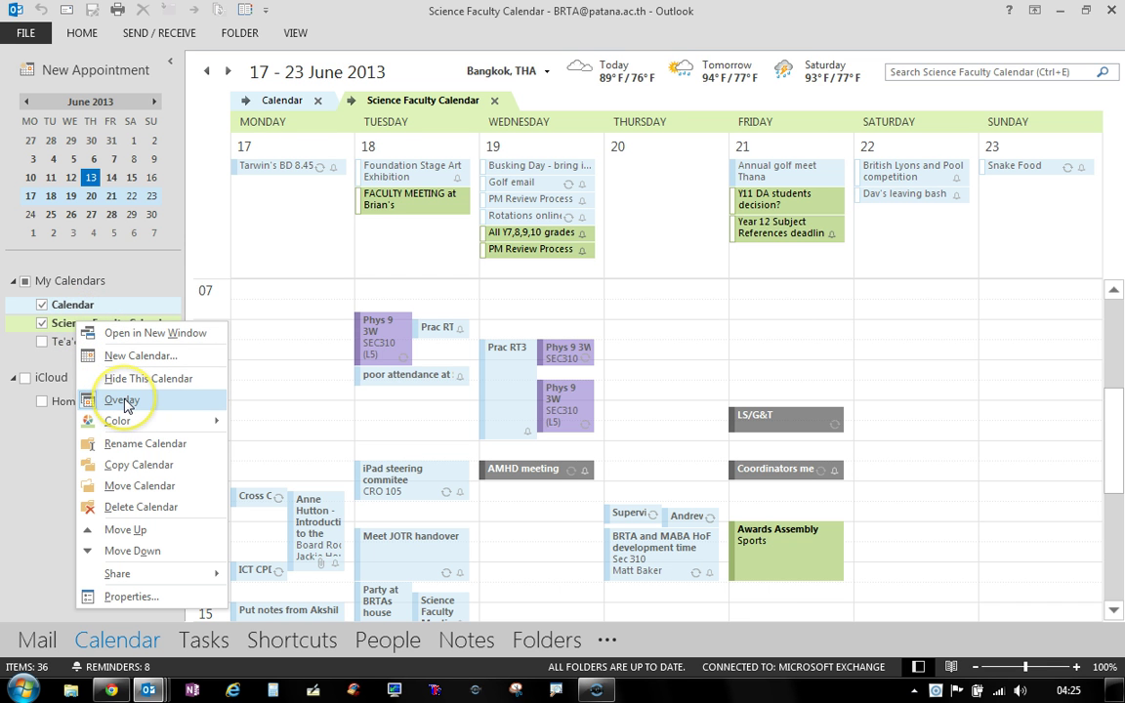
click(125, 405)
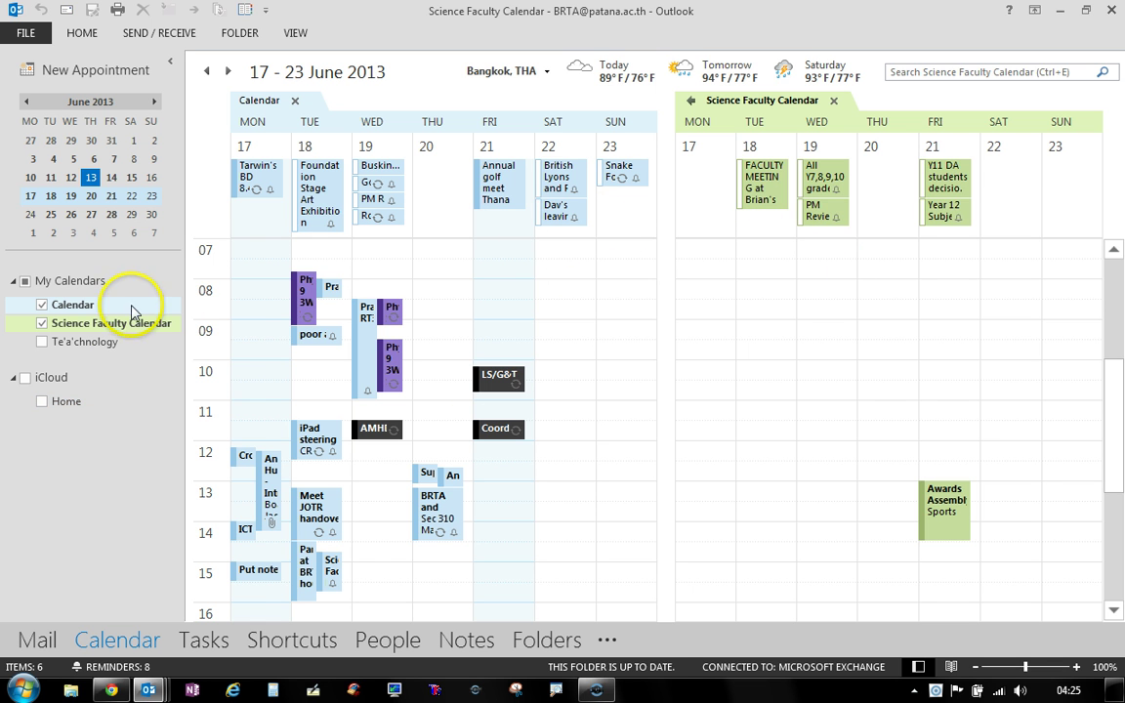
right_click(110, 330)
click(144, 401)
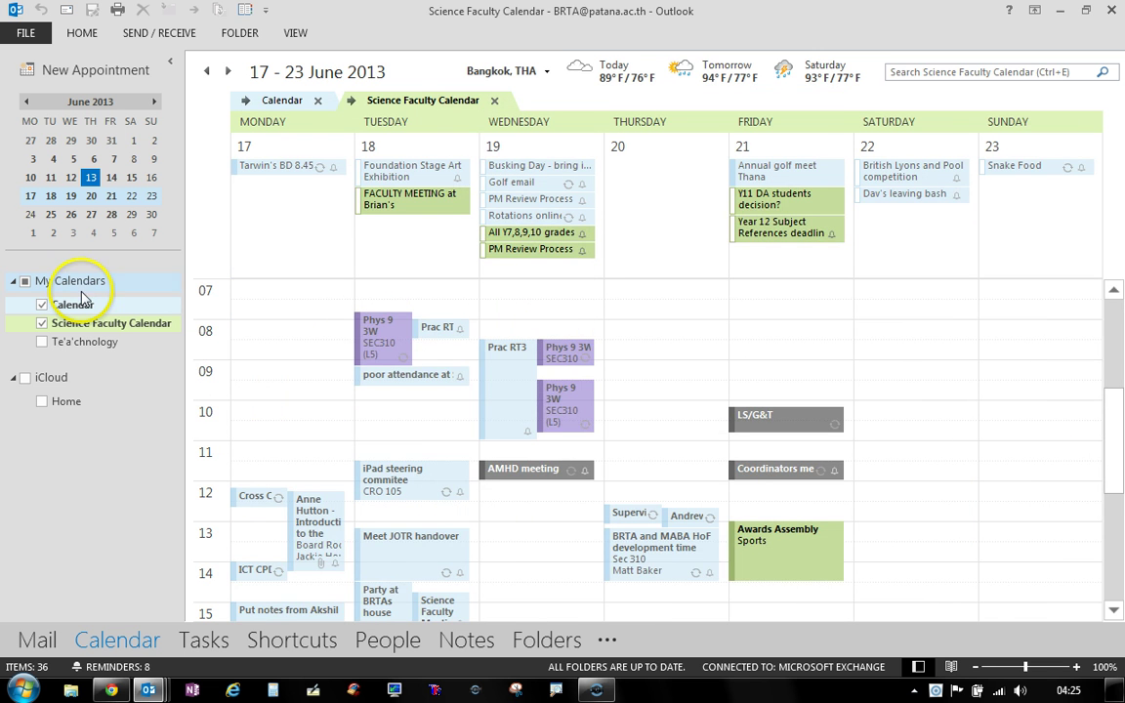
Step: Hide the Science Faculty Calendar and create a new calendar named HoFs inside its folder
click(41, 323)
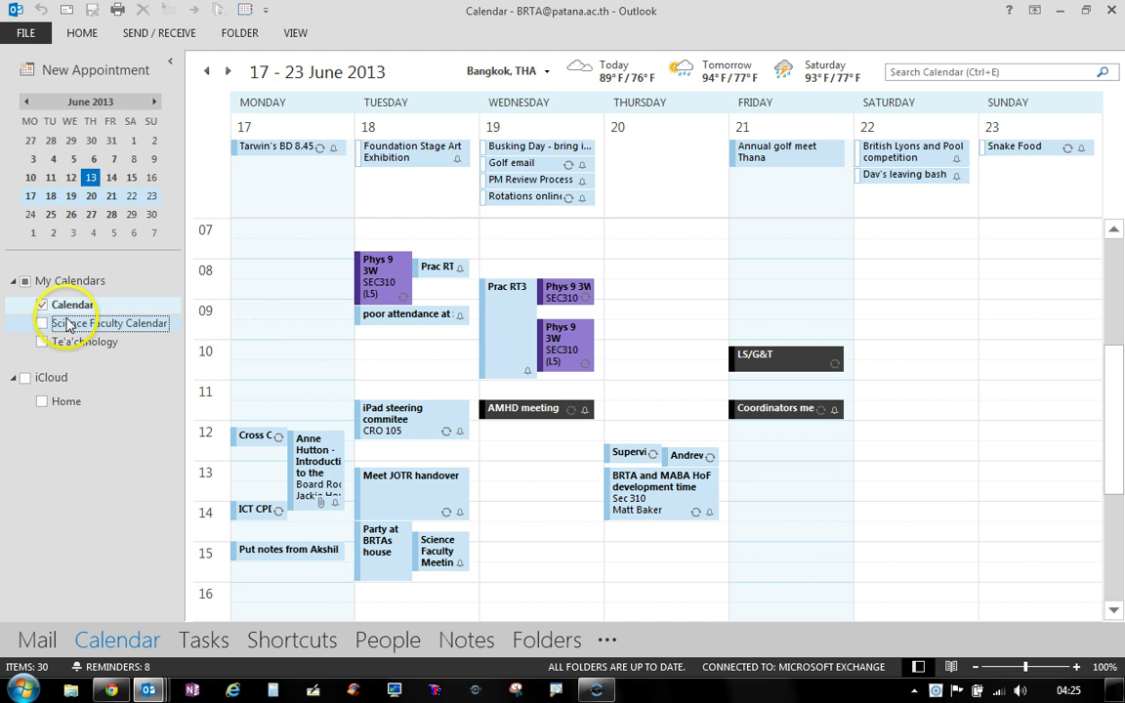
right_click(66, 326)
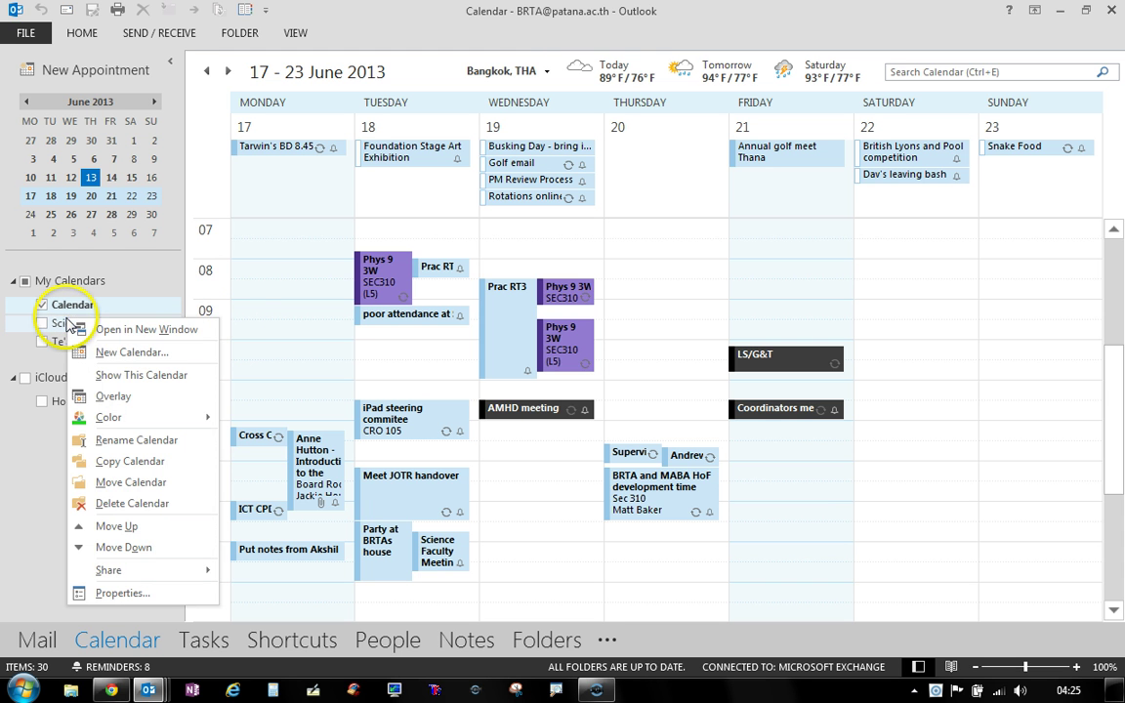
click(132, 354)
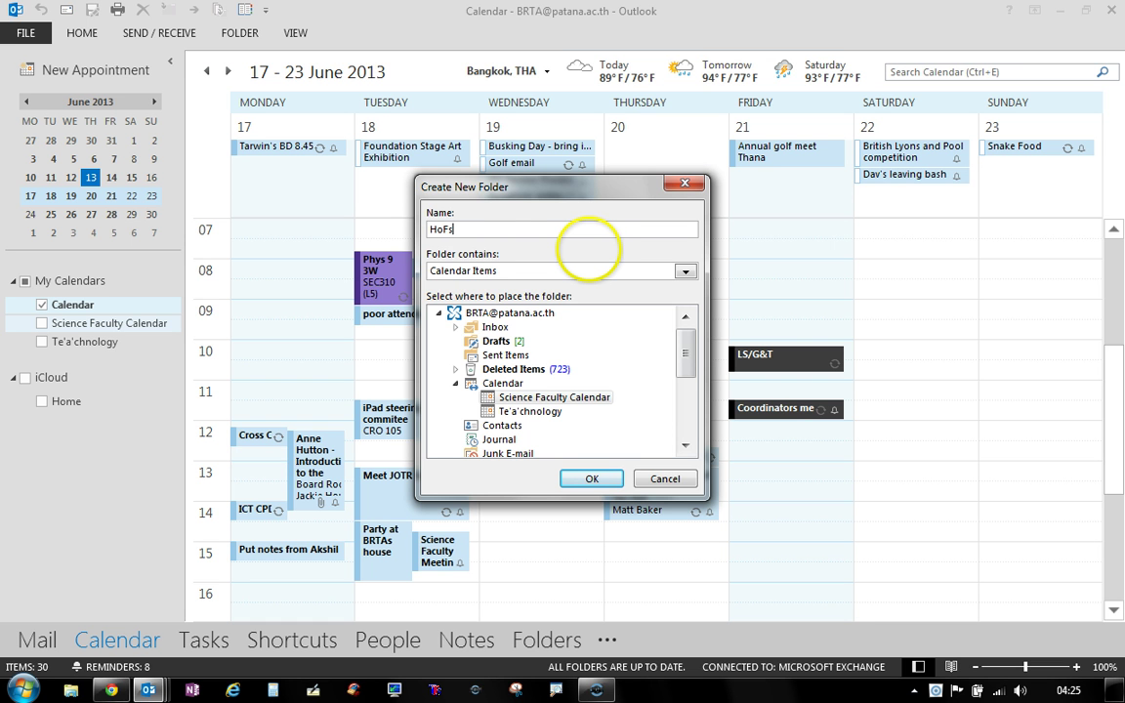
text(HoFs)
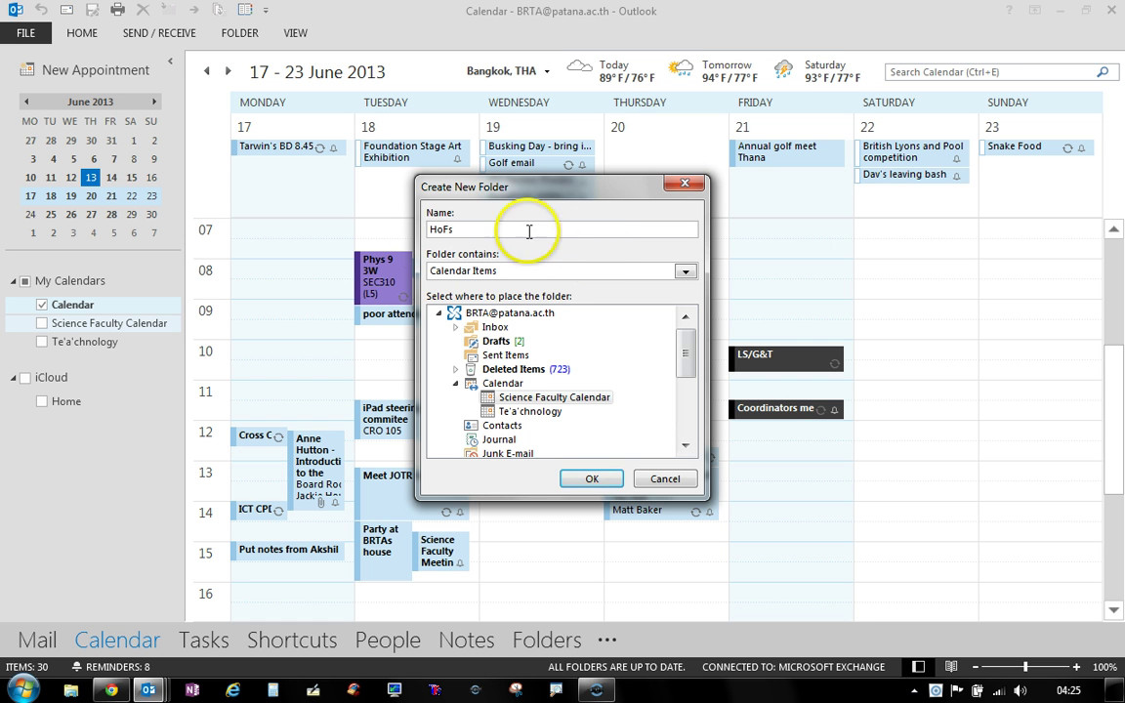
click(586, 478)
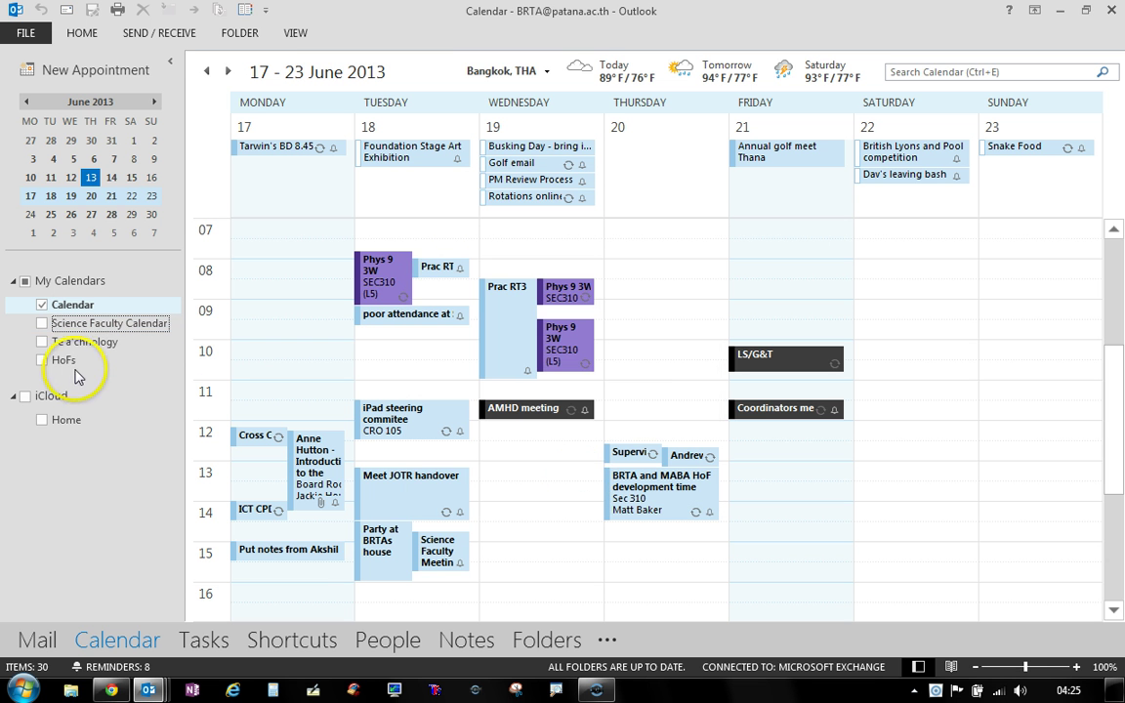
Step: Display only the HoFs calendar and address a sharing invitation for it to the Science Teachers 12-13 group
click(65, 363)
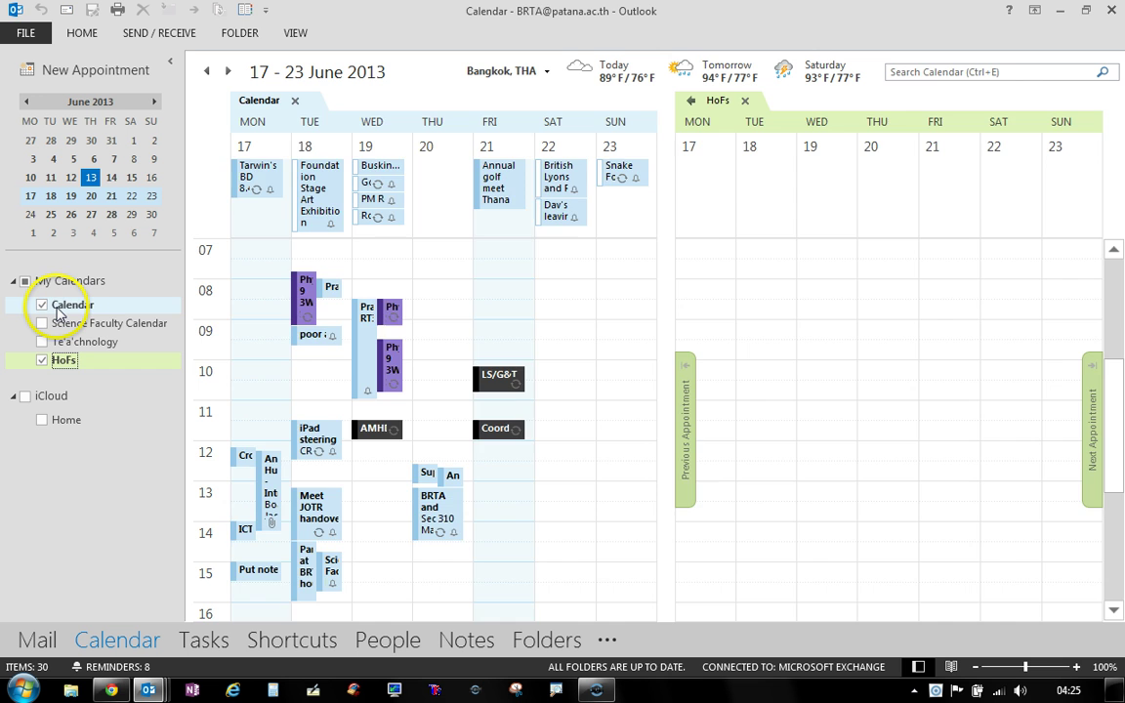
click(64, 306)
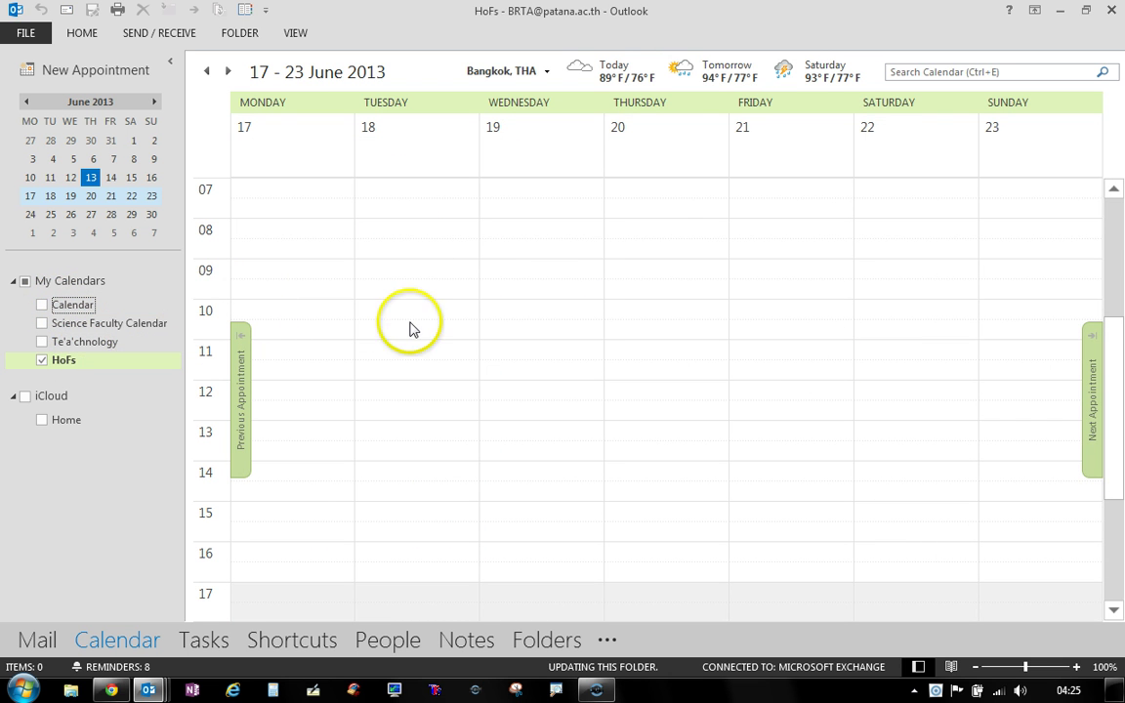
right_click(85, 366)
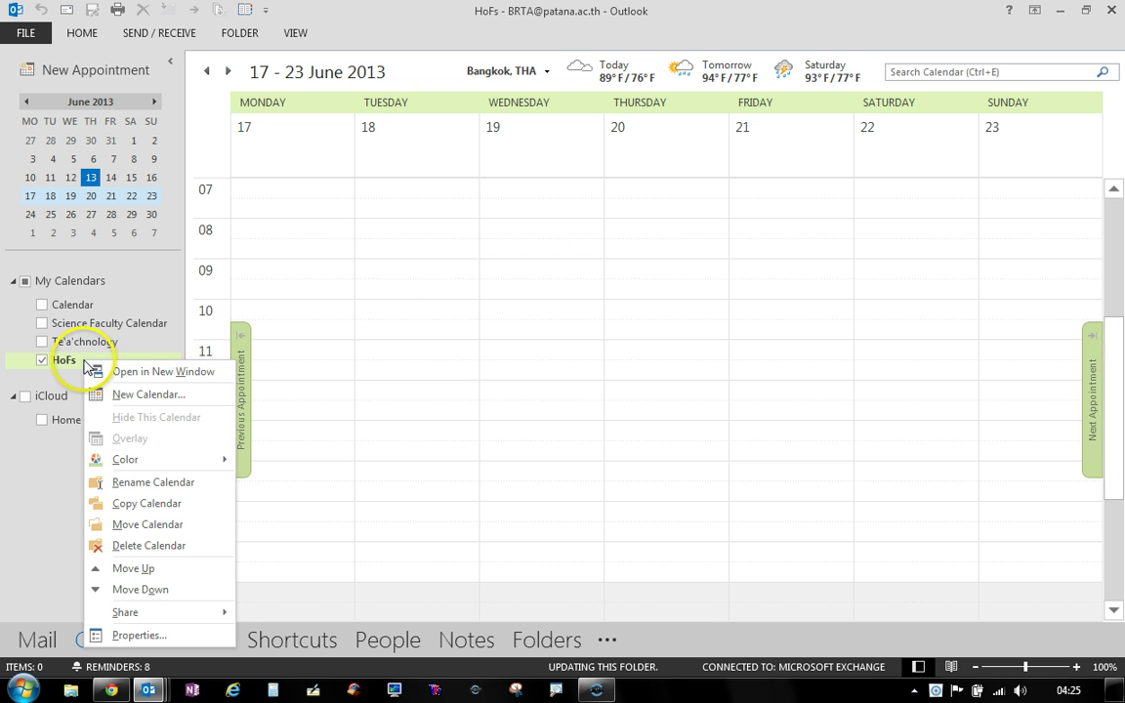
click(145, 613)
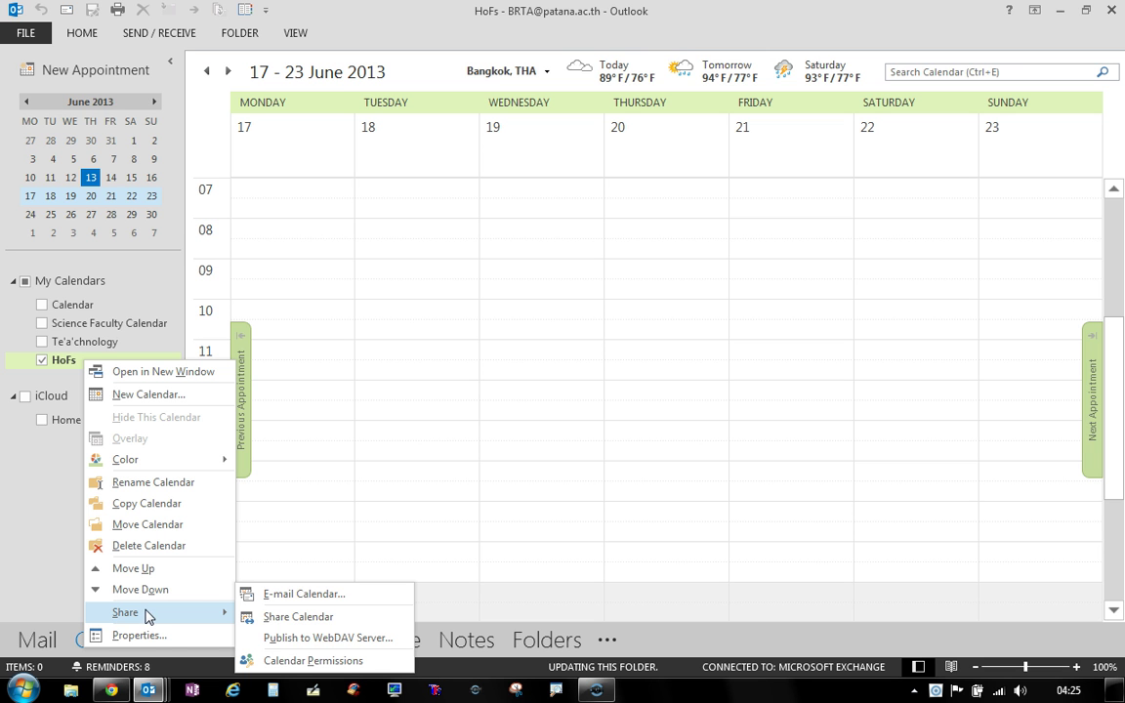
click(298, 617)
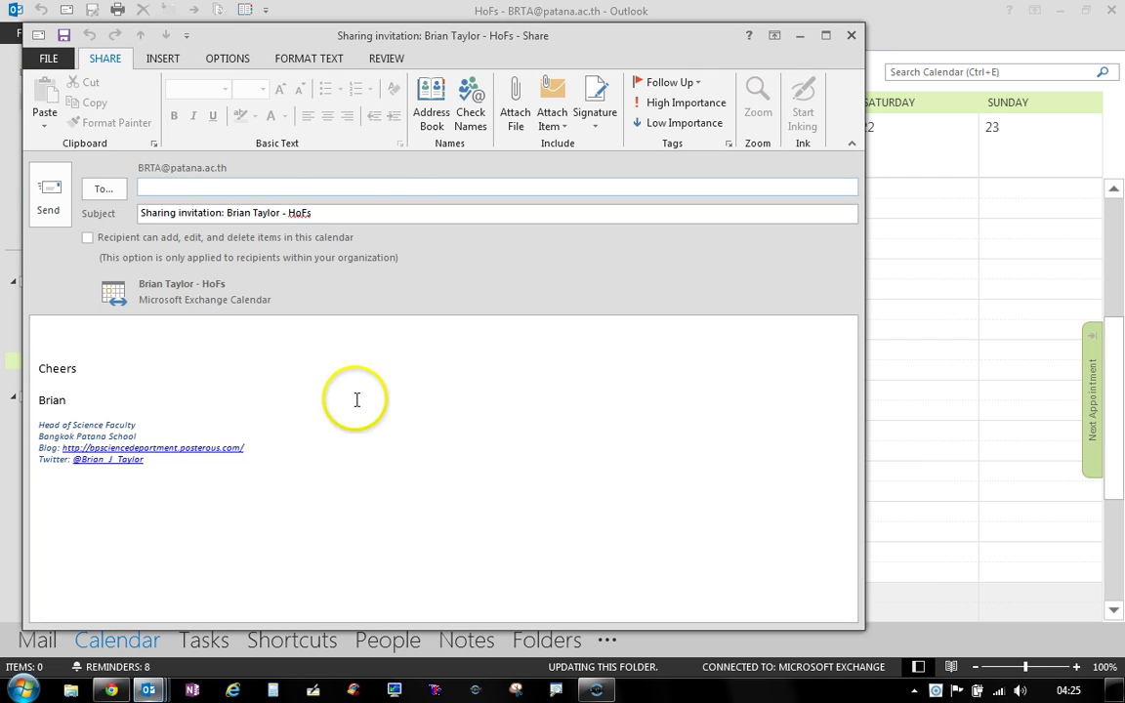
drag(457, 46, 549, 41)
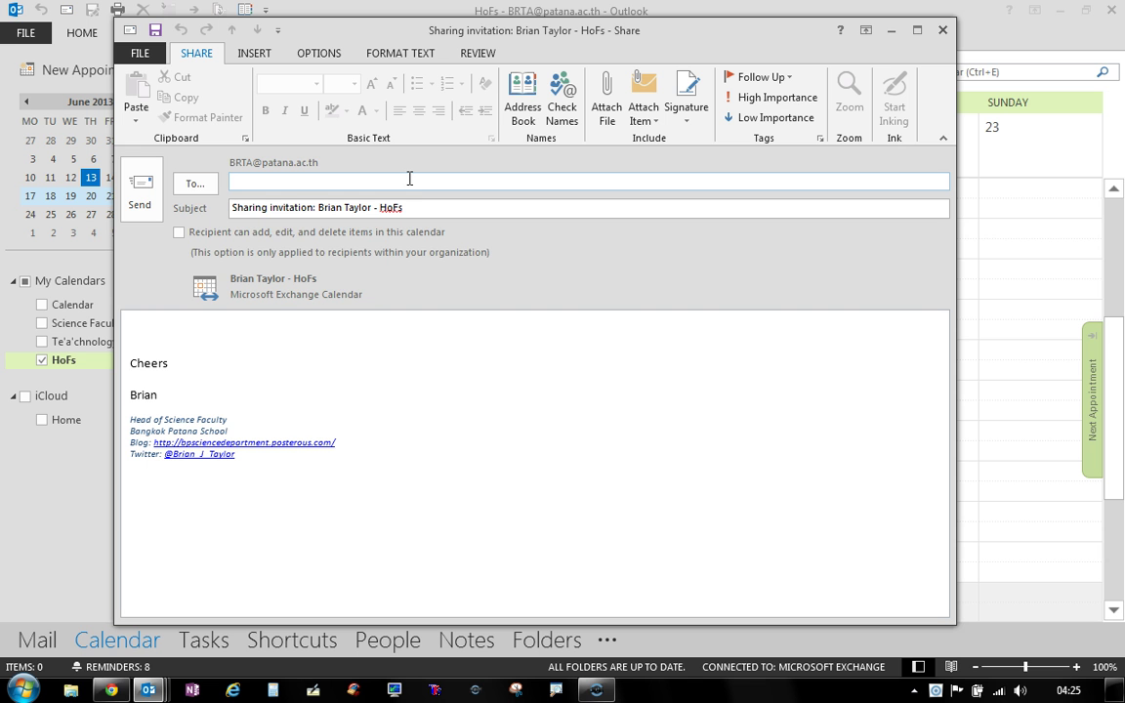
text(sc)
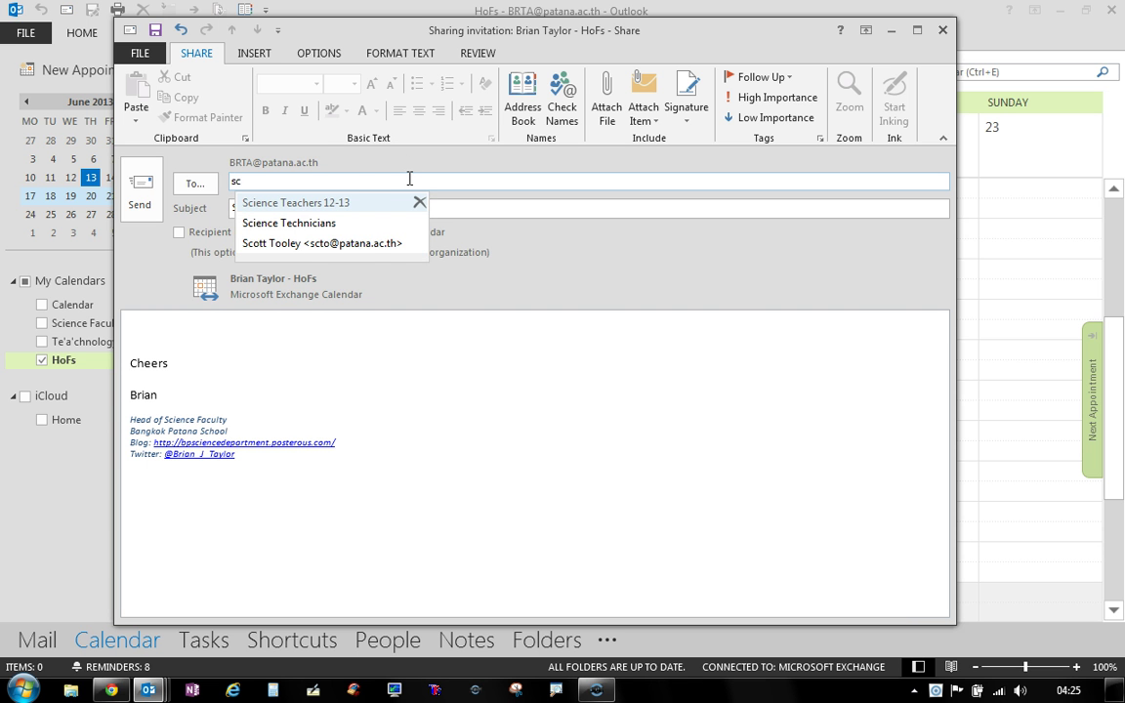
click(326, 202)
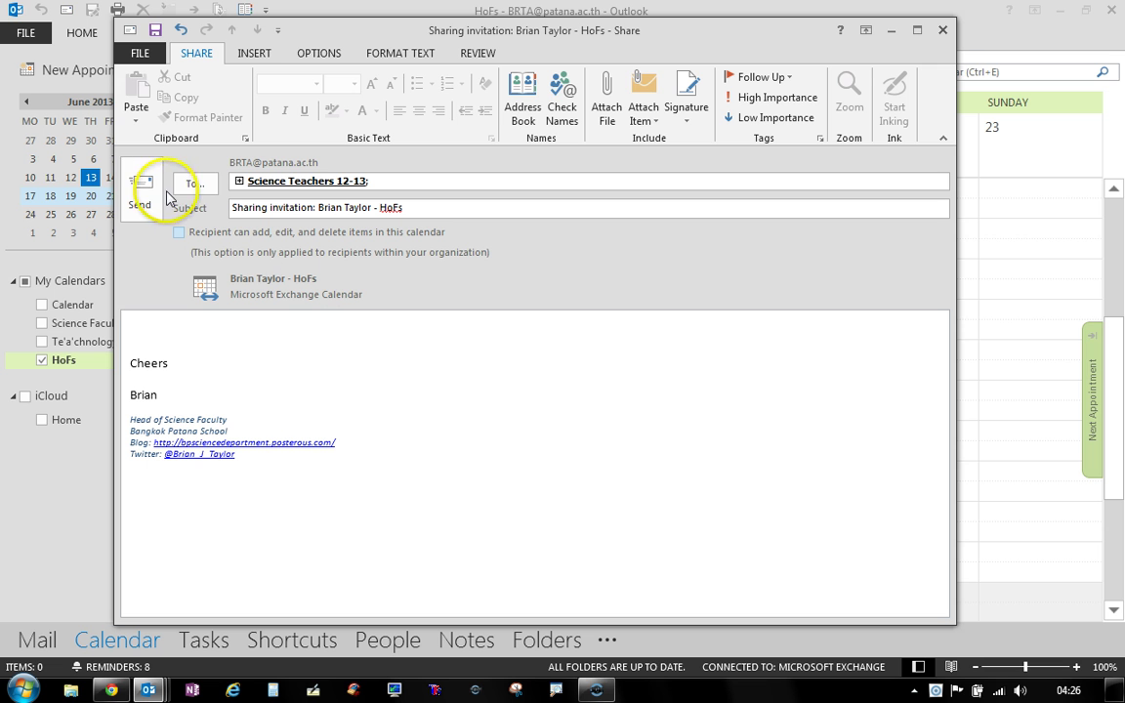
Step: Discard the sharing invitation without saving and display only the main Calendar again
click(943, 32)
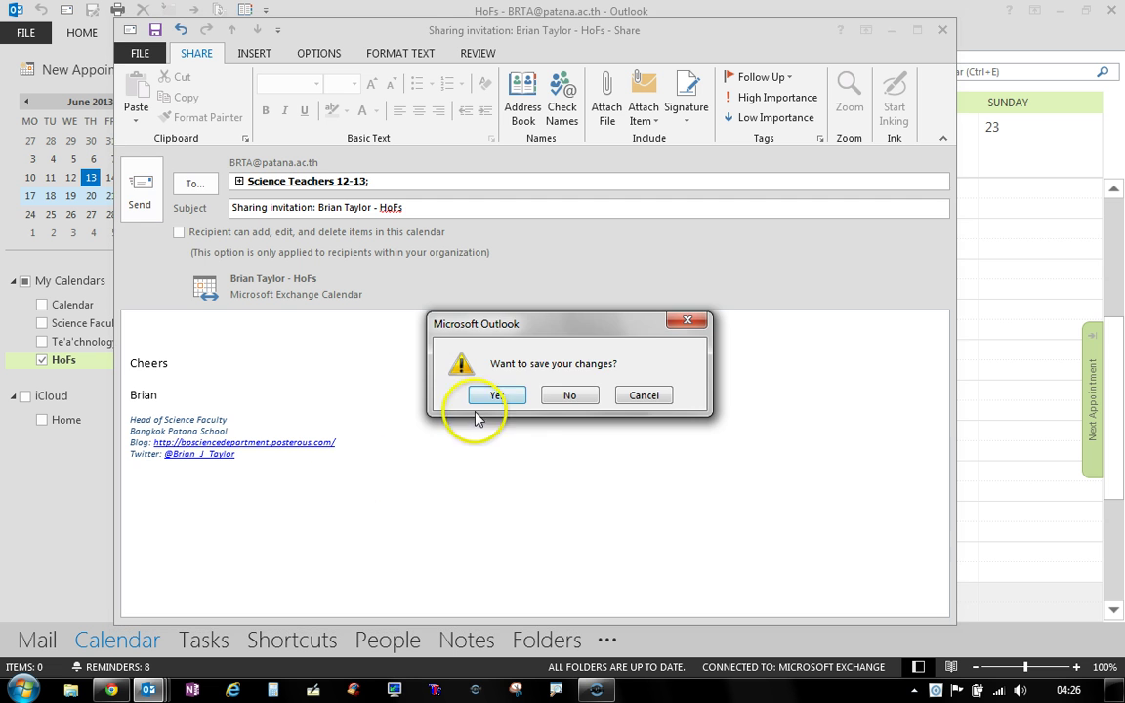
click(566, 396)
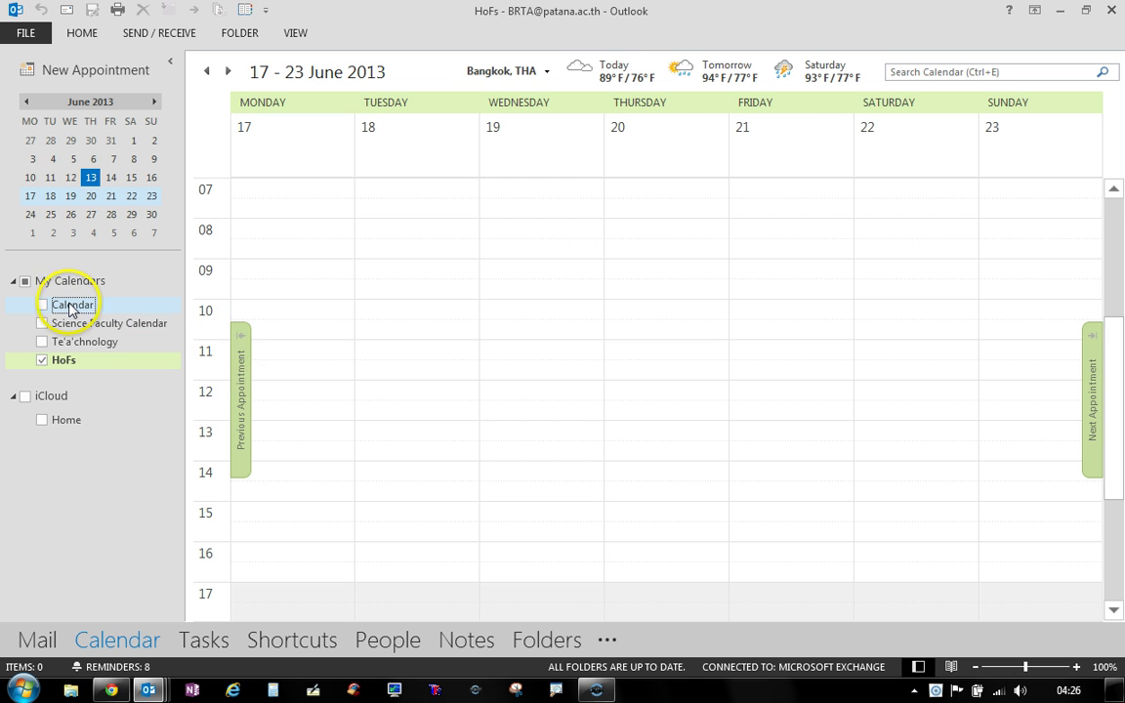
click(70, 307)
click(64, 359)
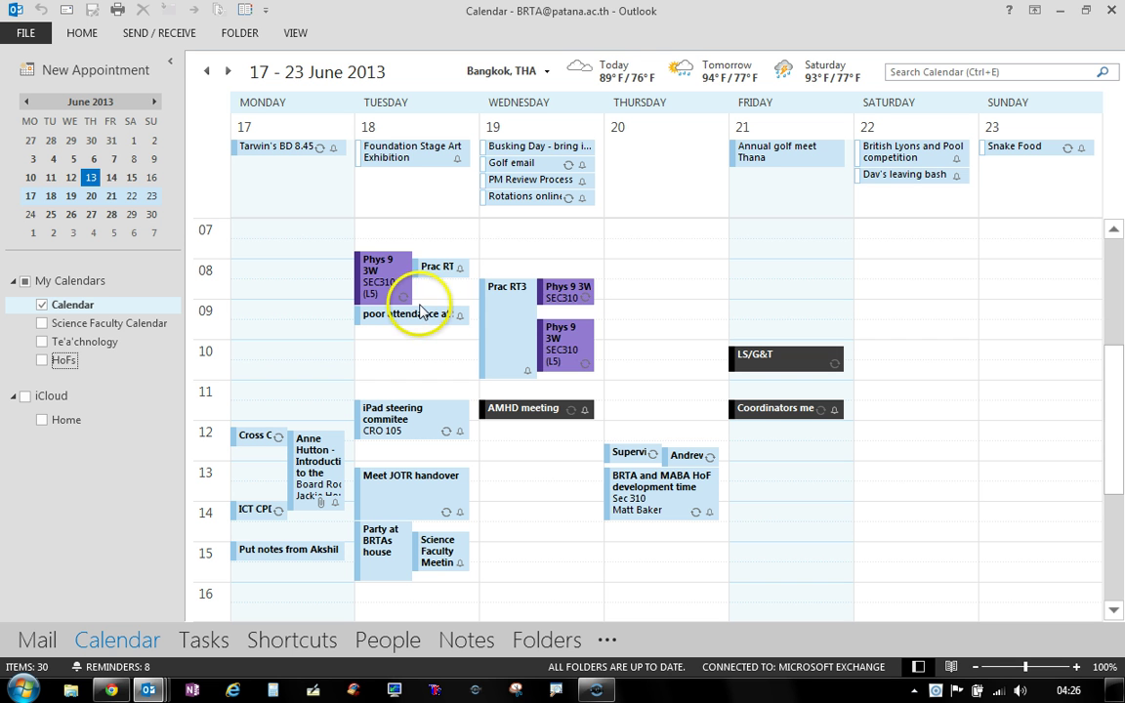
Step: Copy the "poor attendance at Science EE ECA" appointment on 18 June to the HoFs calendar and display HoFs beside the main Calendar
mouse_move(415, 323)
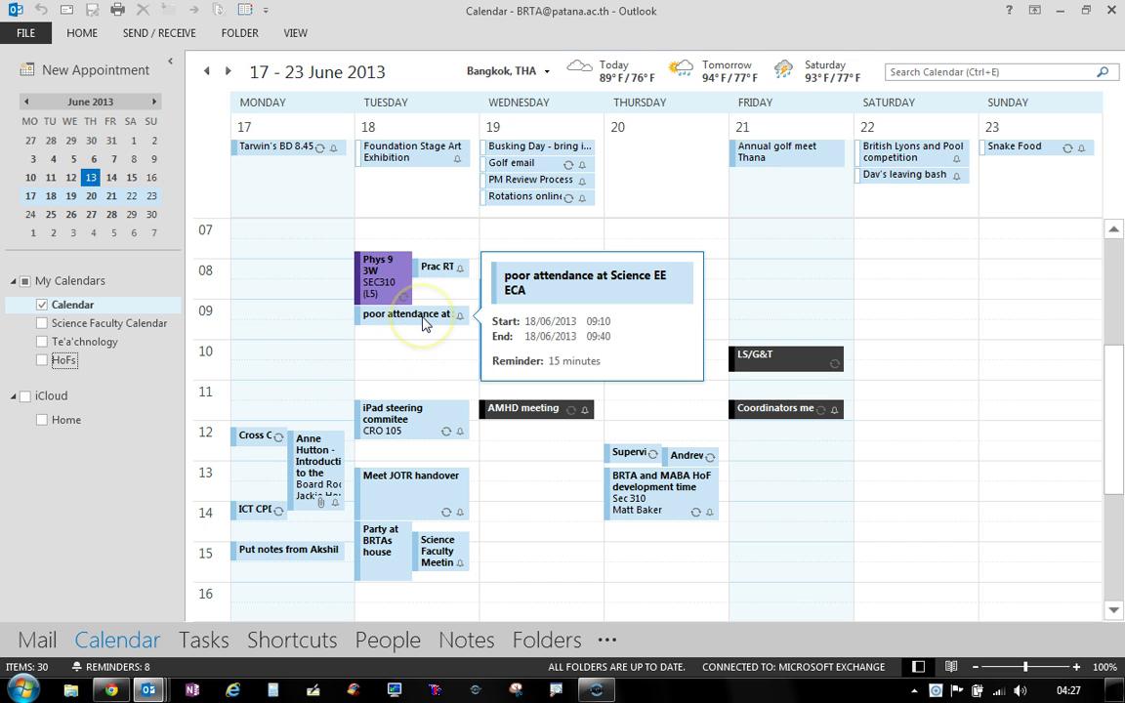
click(424, 325)
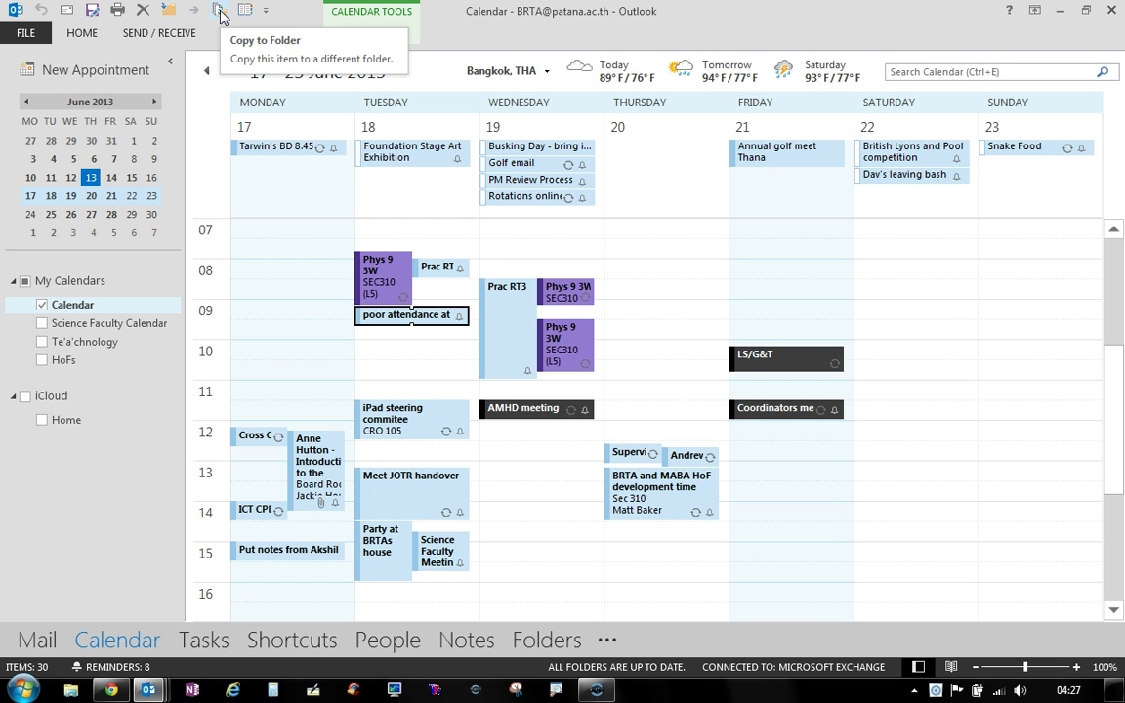
click(220, 13)
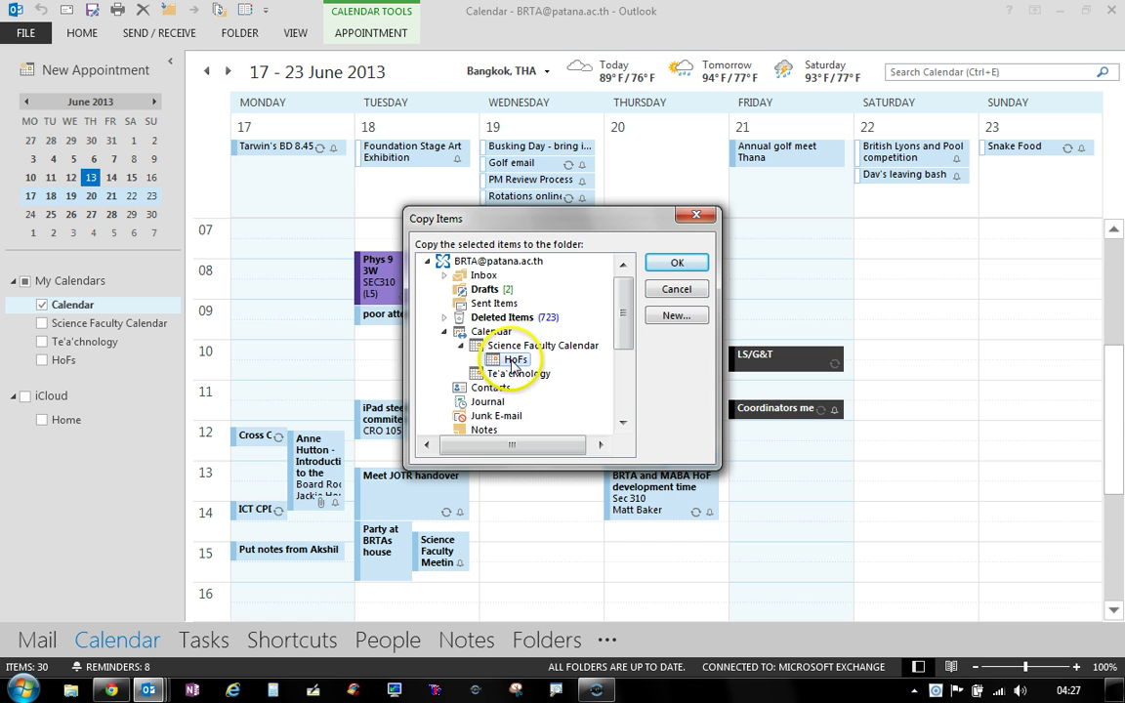
click(674, 260)
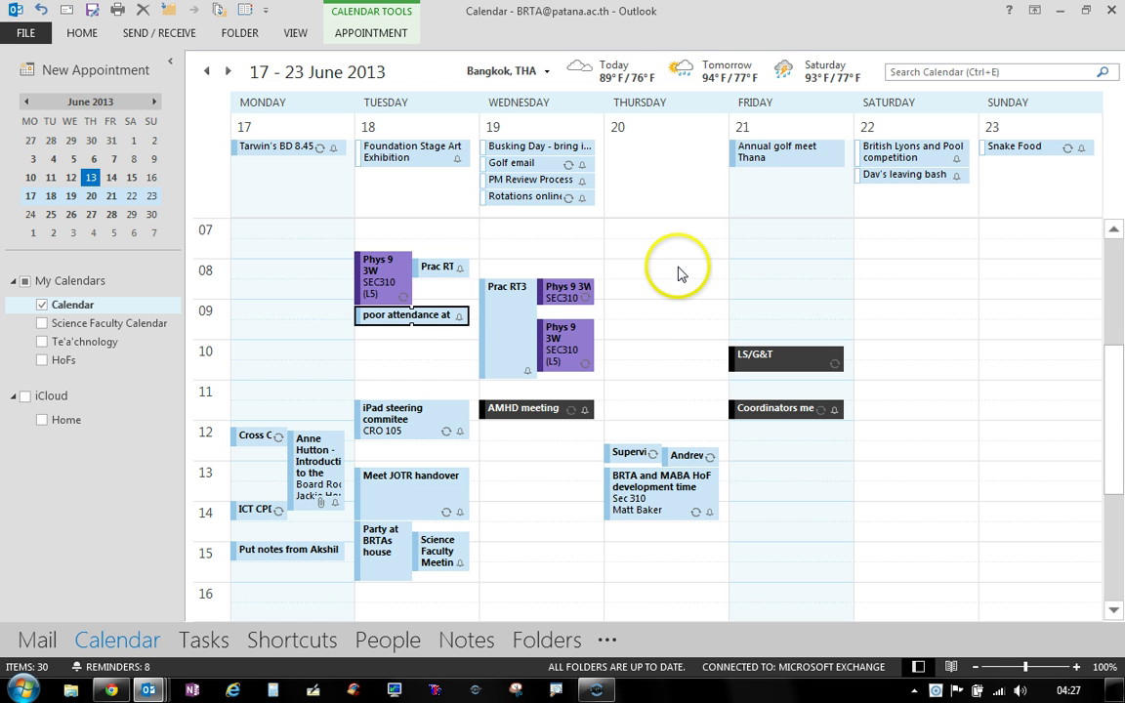
mouse_move(402, 322)
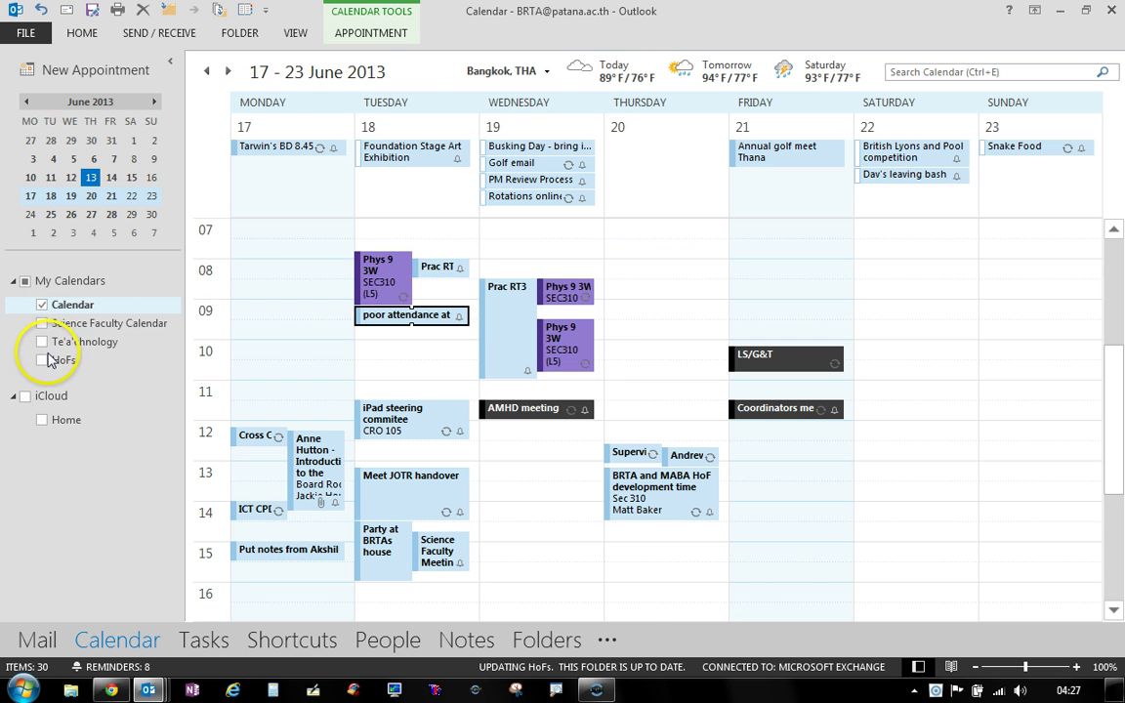
click(42, 361)
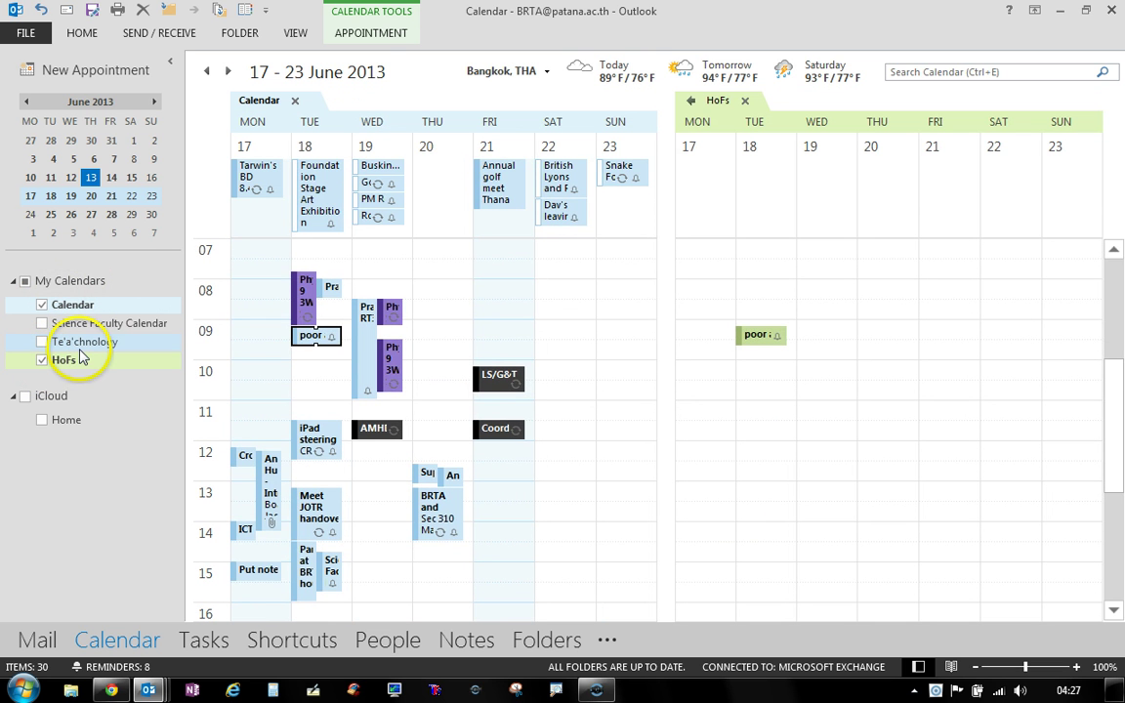
Step: Delete the "poor attendance" appointment on 18 June from the HoFs calendar and display only the main Calendar again
click(42, 305)
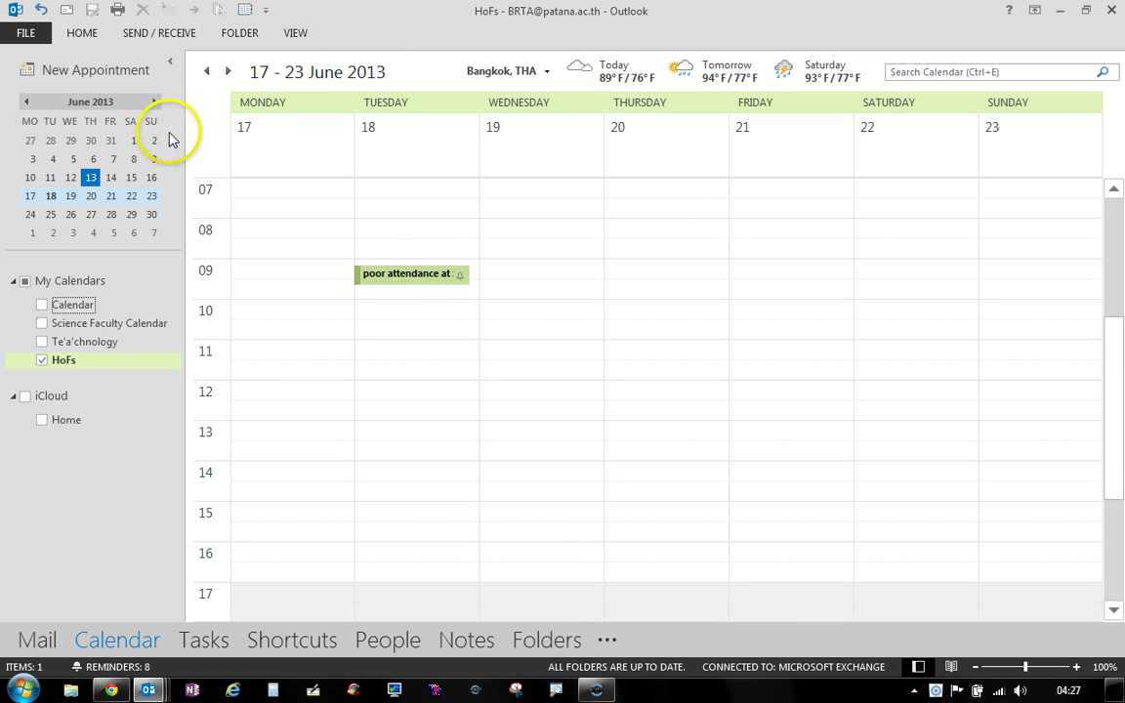
click(387, 286)
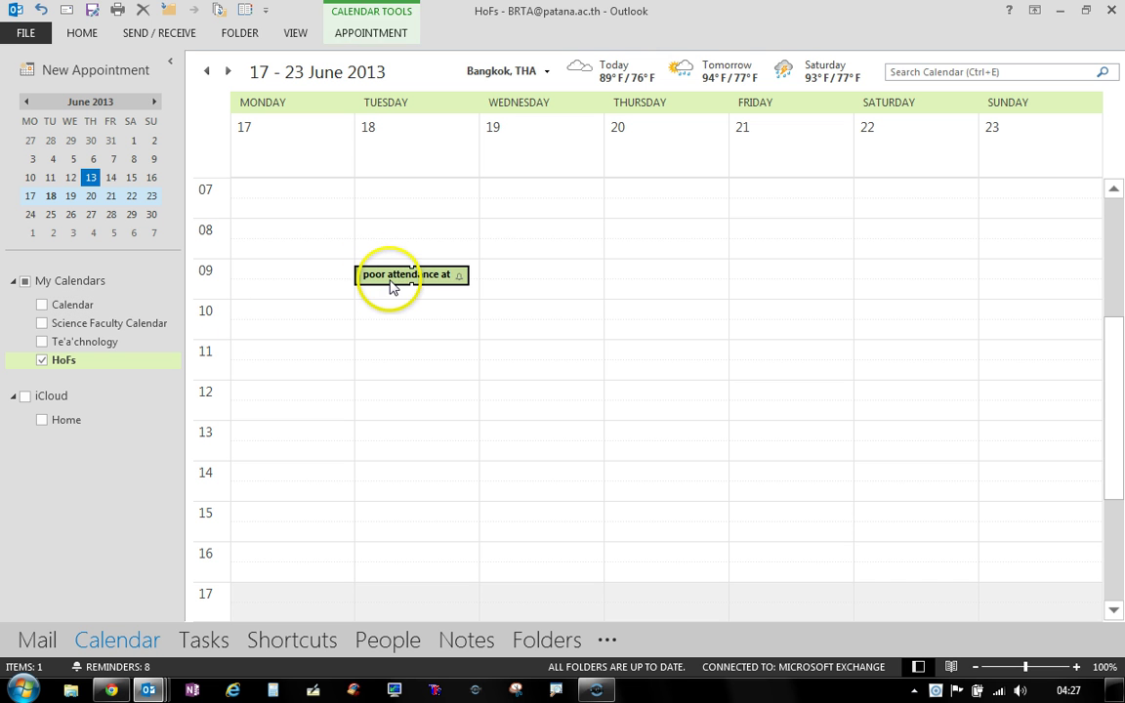
key(Delete)
click(369, 309)
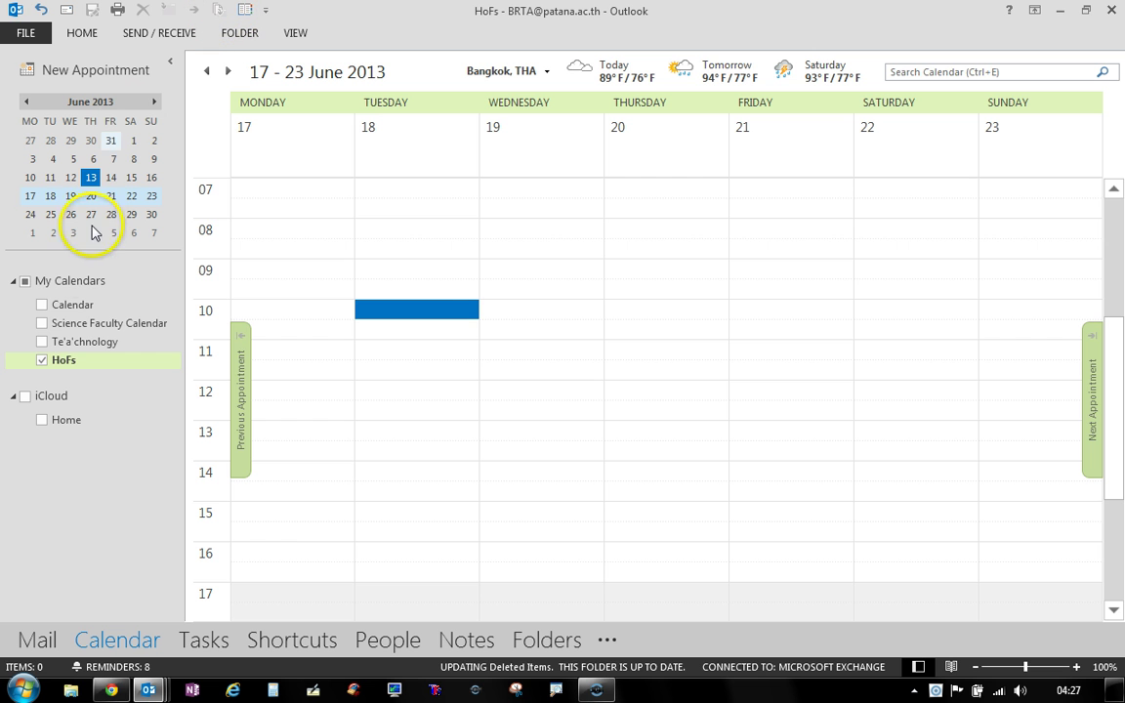
click(41, 305)
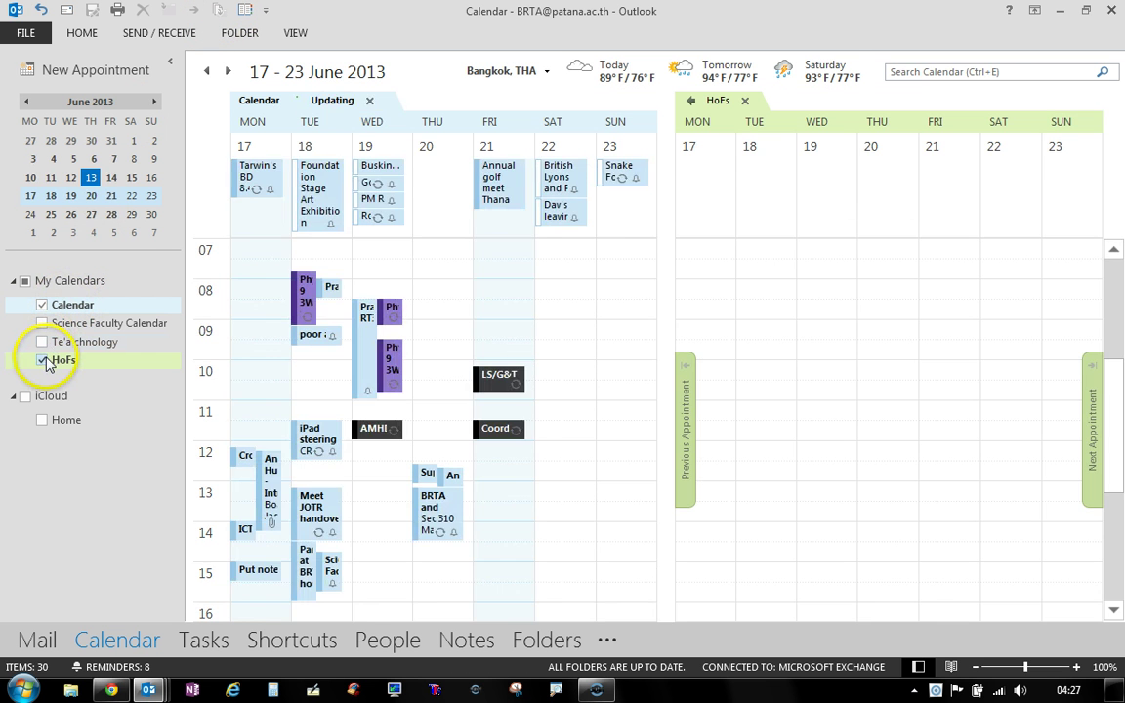
click(41, 361)
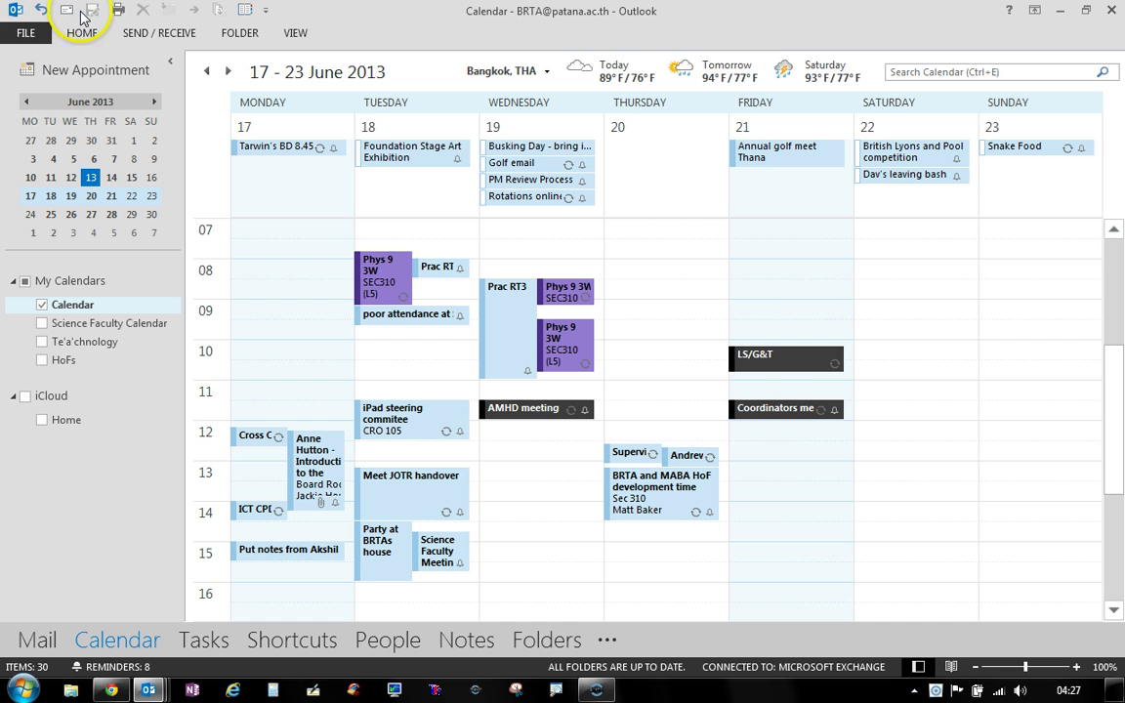
Step: Open the Quick Access Toolbar customization options and list All Commands as the available choices
right_click(170, 18)
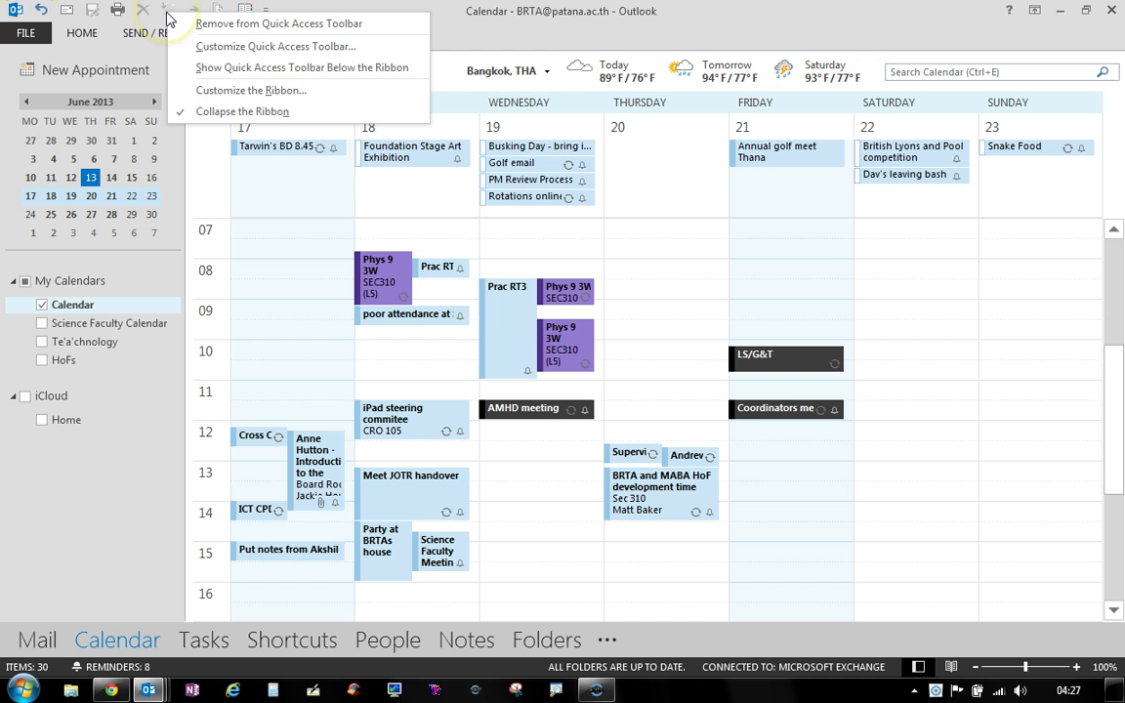
click(251, 49)
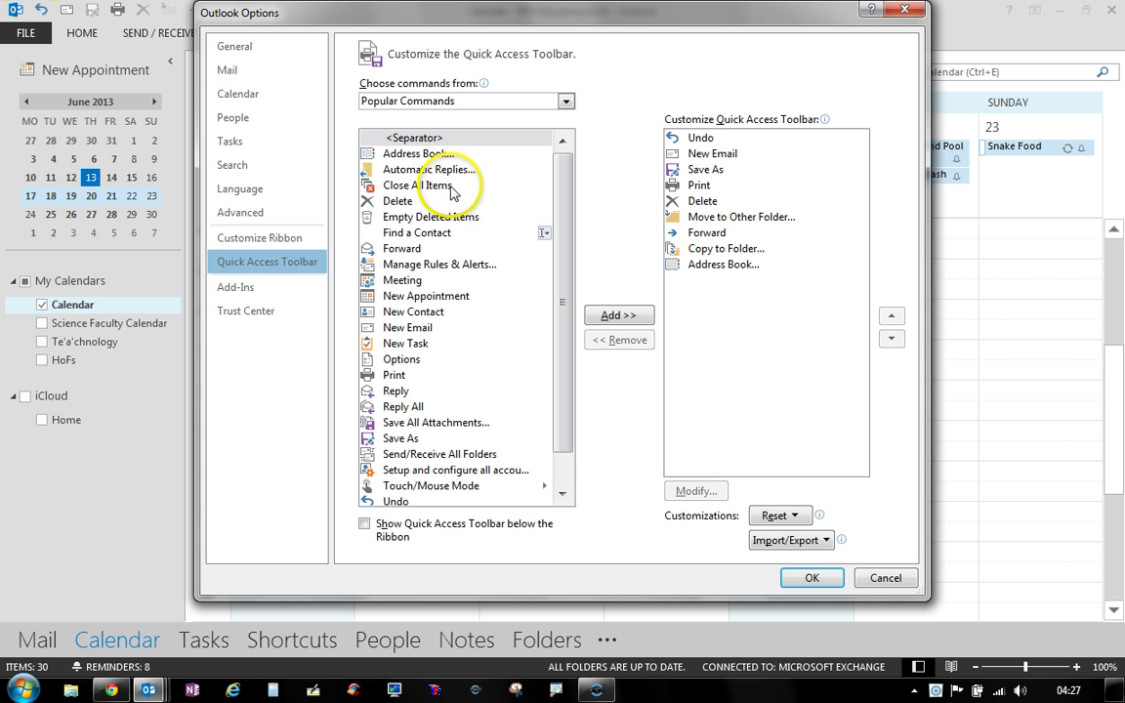
click(701, 223)
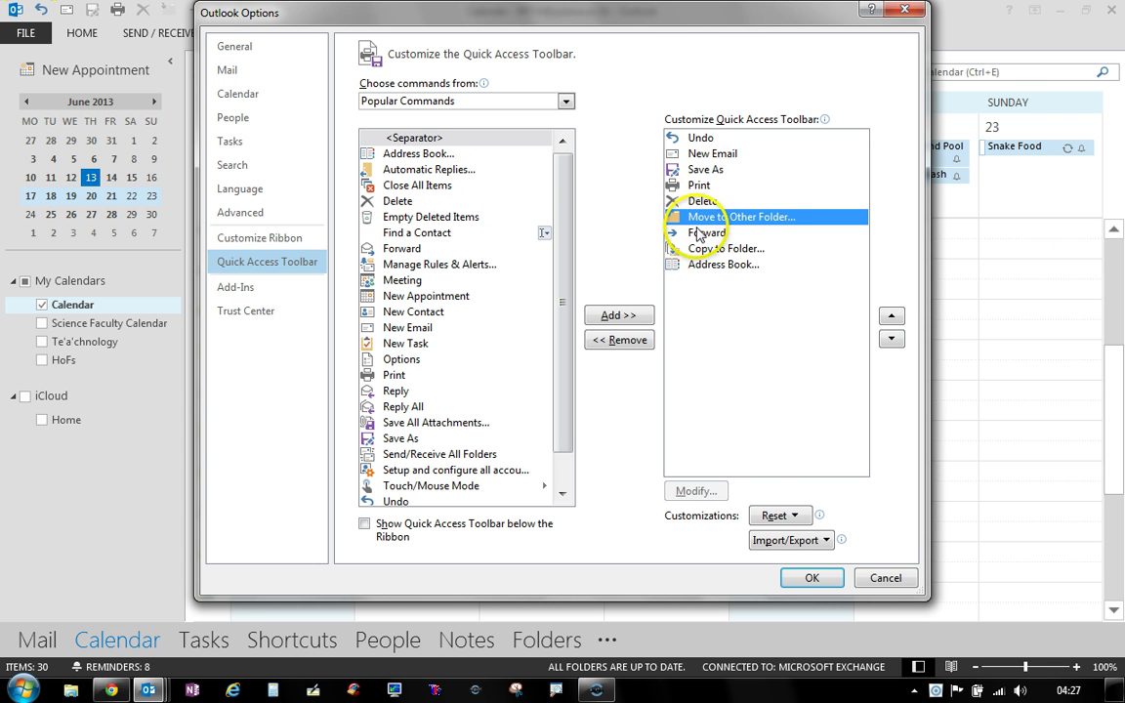
drag(691, 19, 776, 56)
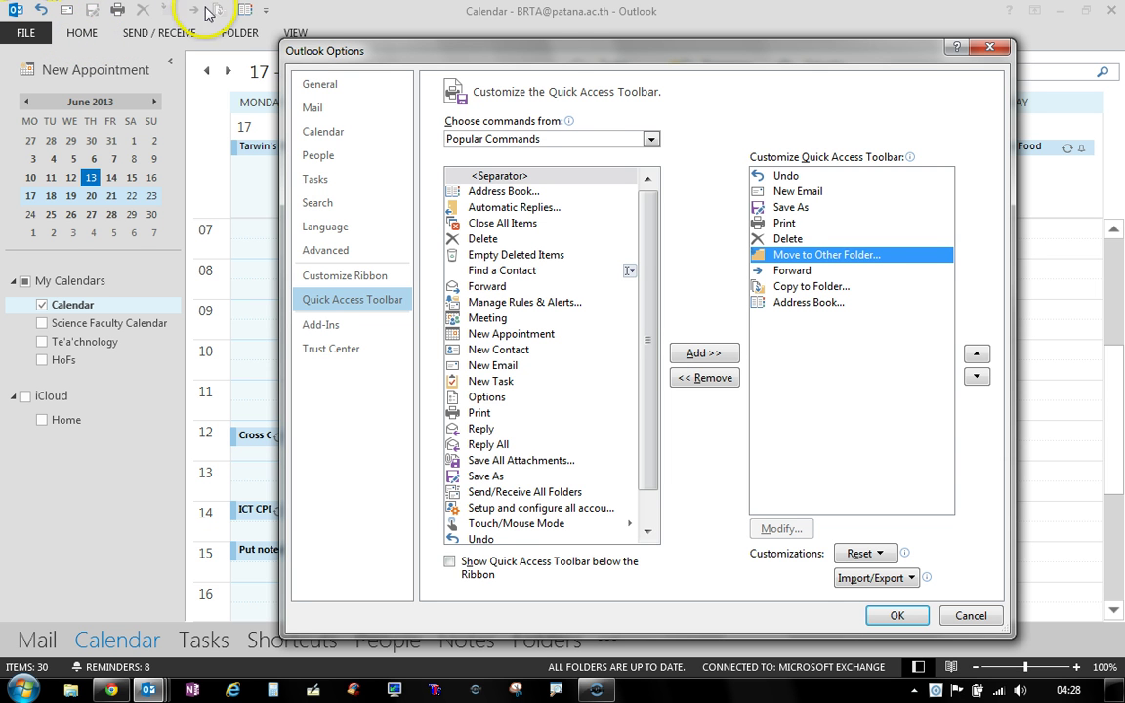
drag(611, 50, 559, 48)
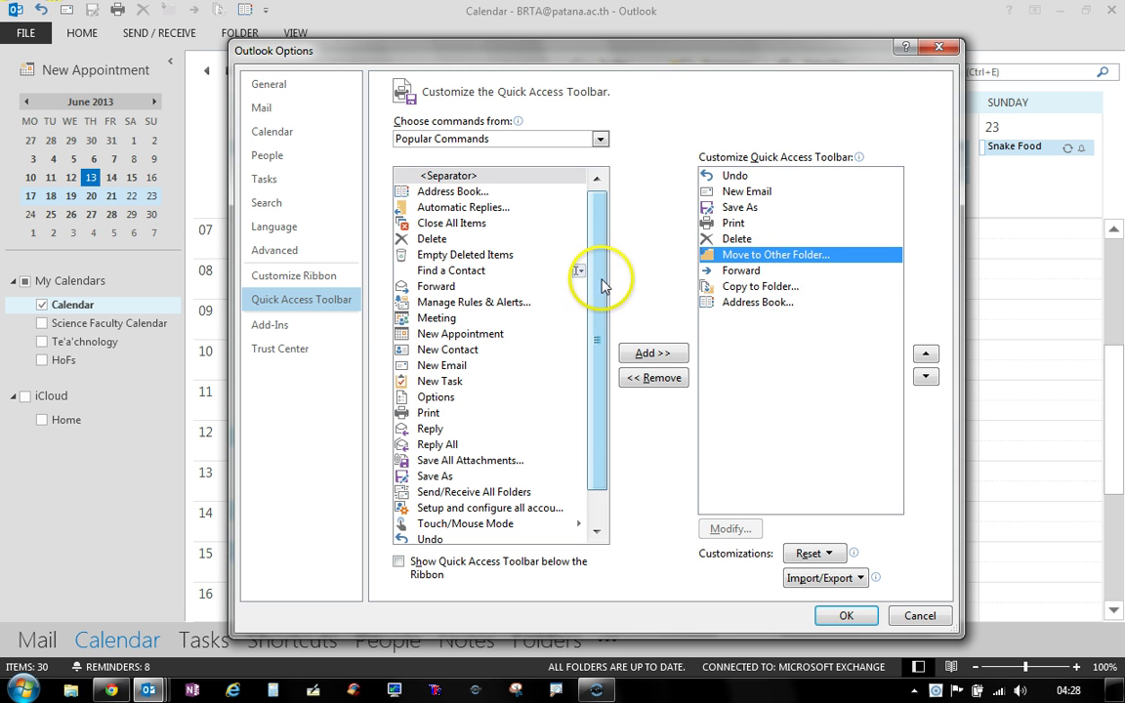
click(600, 140)
drag(620, 186, 618, 199)
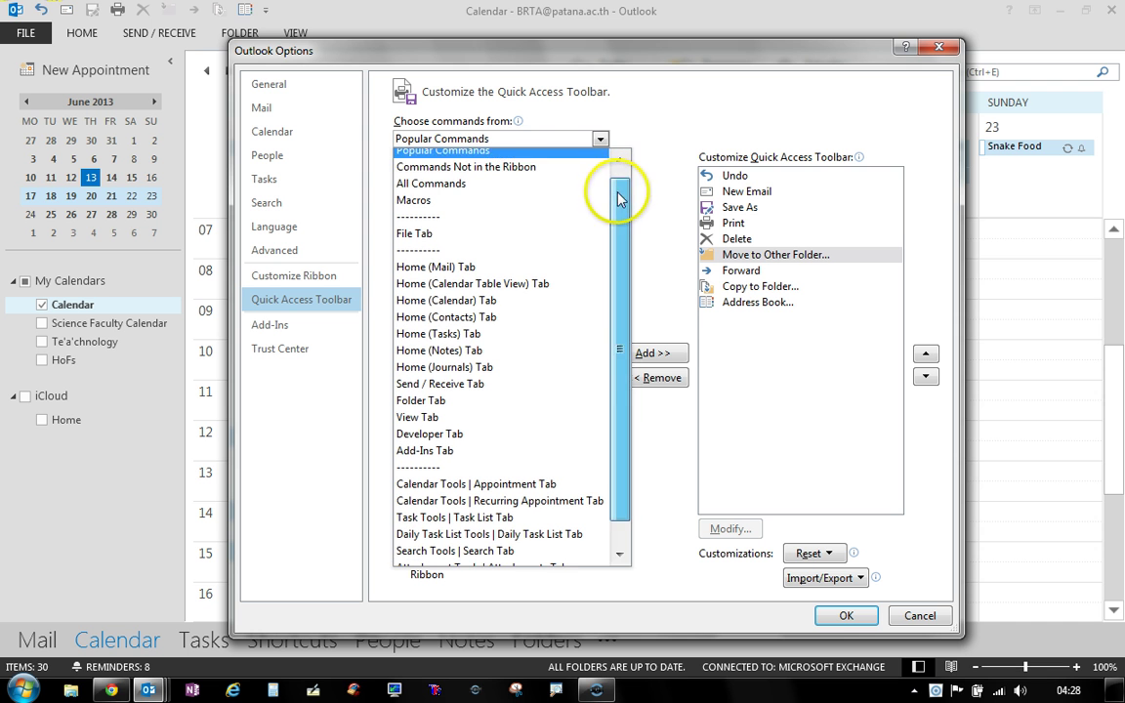
click(489, 186)
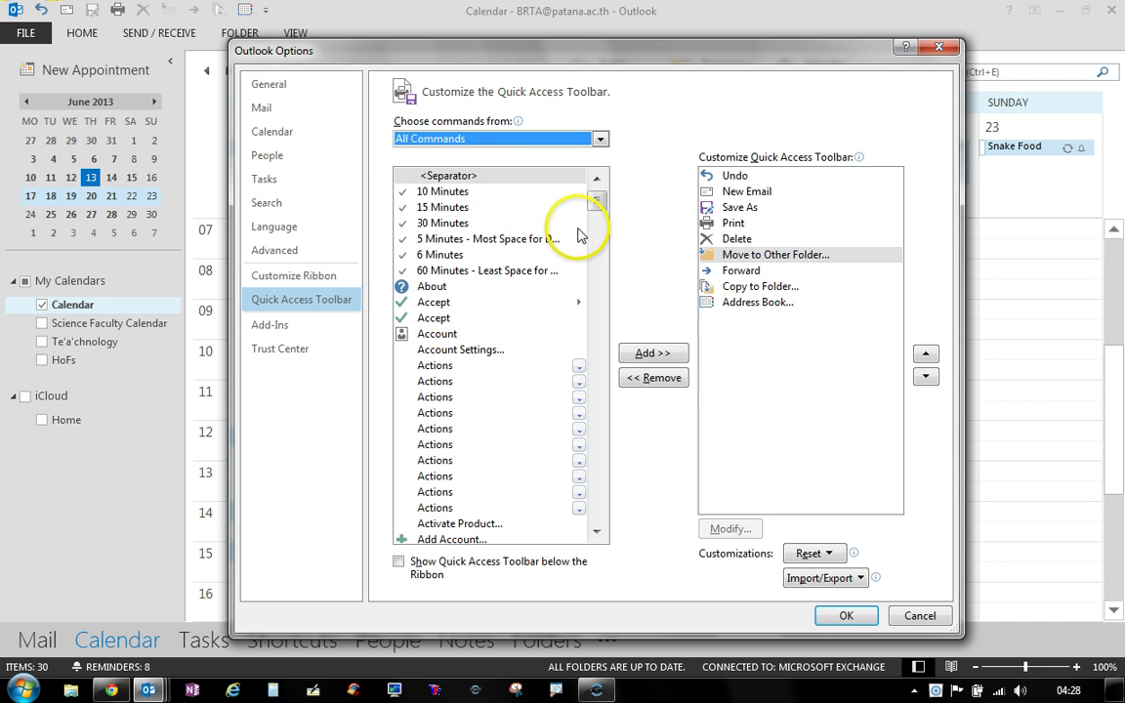
Step: Look through the full command list for the Move to Other Folder command
click(495, 270)
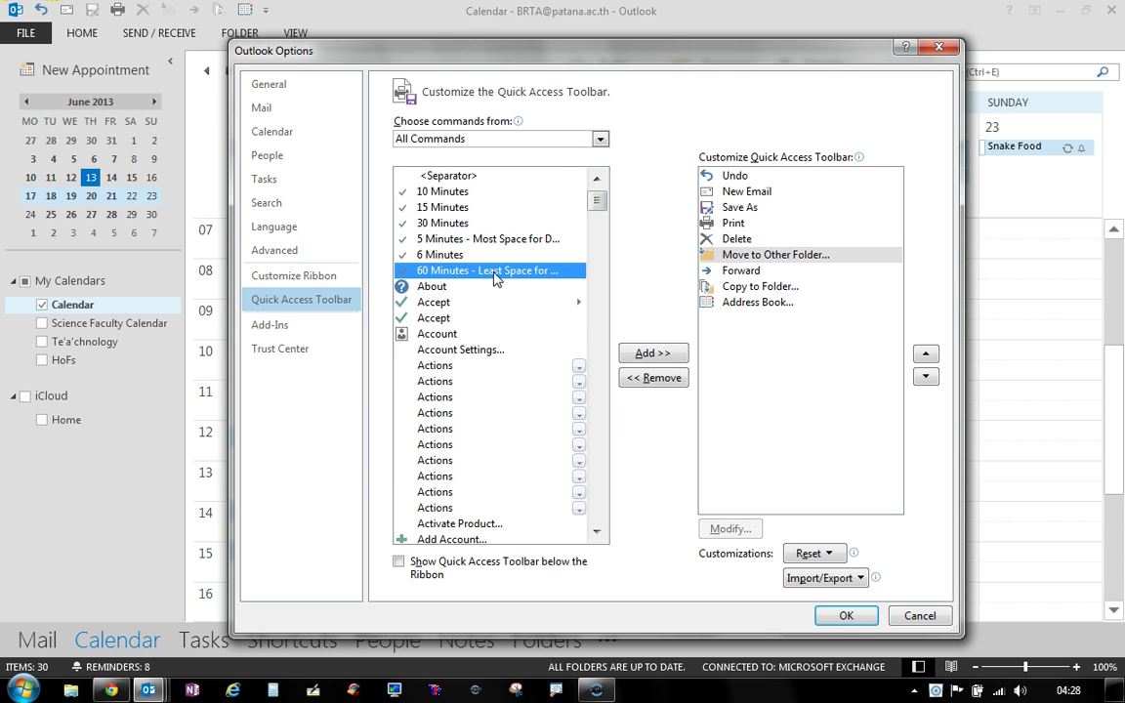
key(m)
key(Down)
key(Down)
key(Down)
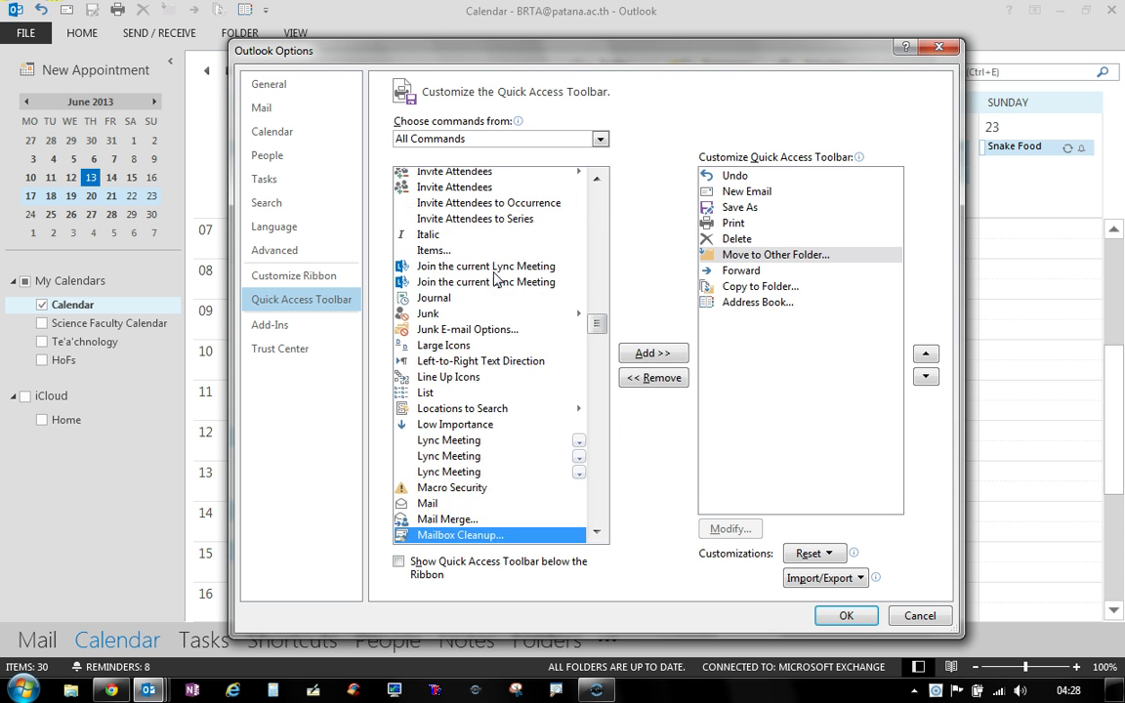
key(Down)
key(Down)
key(Down)
key(Down)
key(Down)
key(Down)
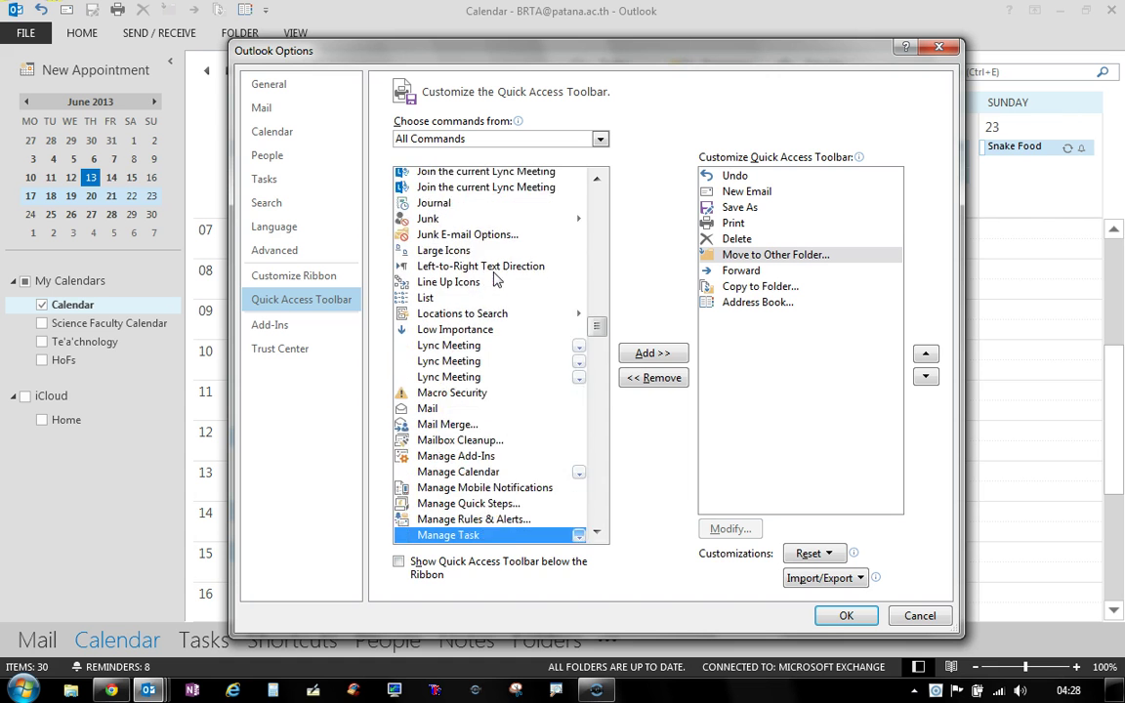
key(Down)
key(Down)
key(Down)
key(Down)
key(Down)
key(Down)
key(Down)
key(Down)
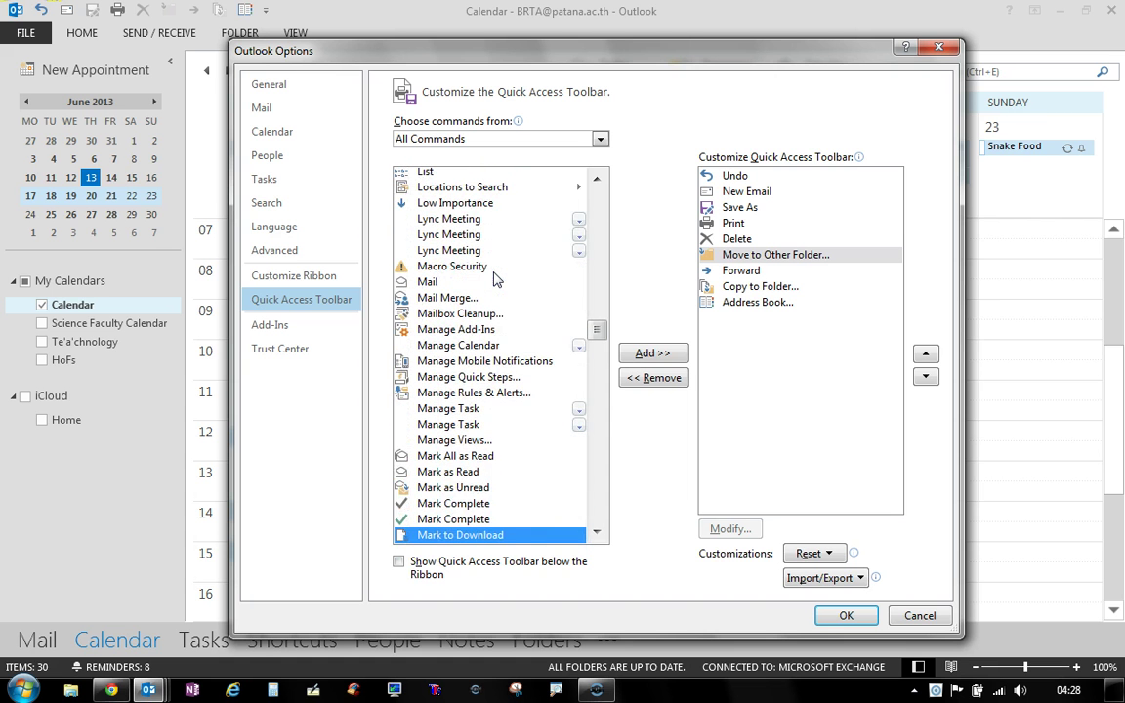
key(o)
key(m)
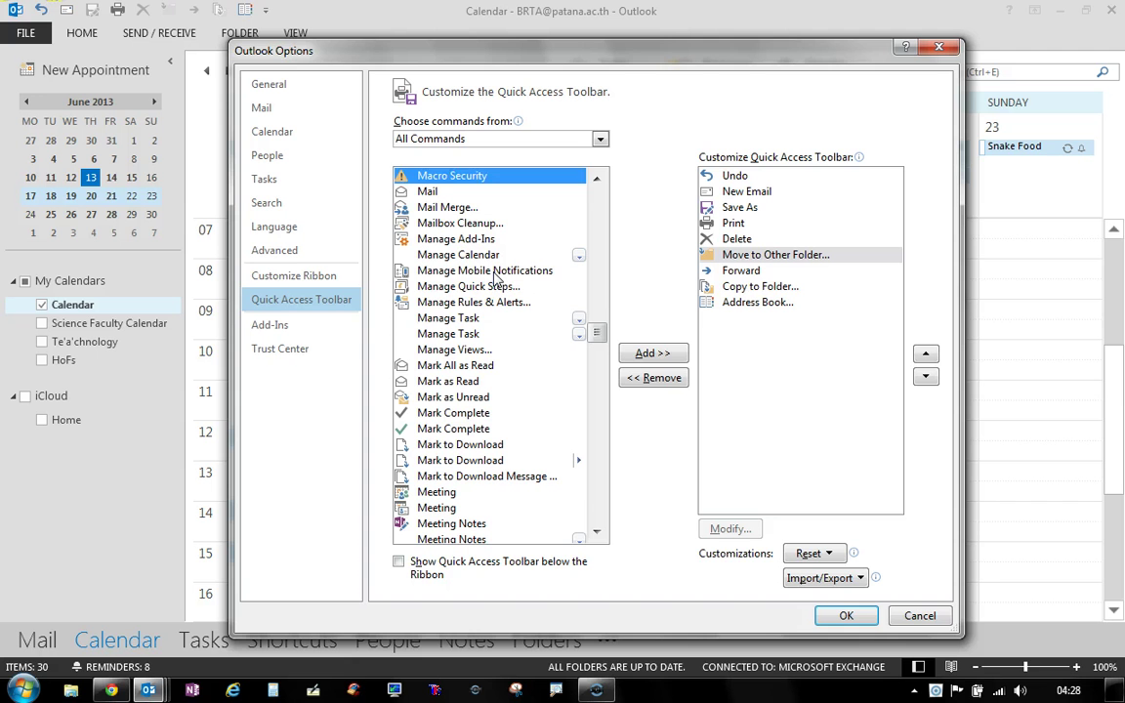
key(Down)
key(Down)
key(Down)
key(Down)
key(Down)
key(Down)
key(Down)
key(Down)
key(Down)
key(Down)
key(Down)
key(Down)
key(Down)
key(Down)
key(Down)
key(Down)
key(Down)
key(Down)
key(Down)
key(Down)
key(Down)
key(Down)
key(Down)
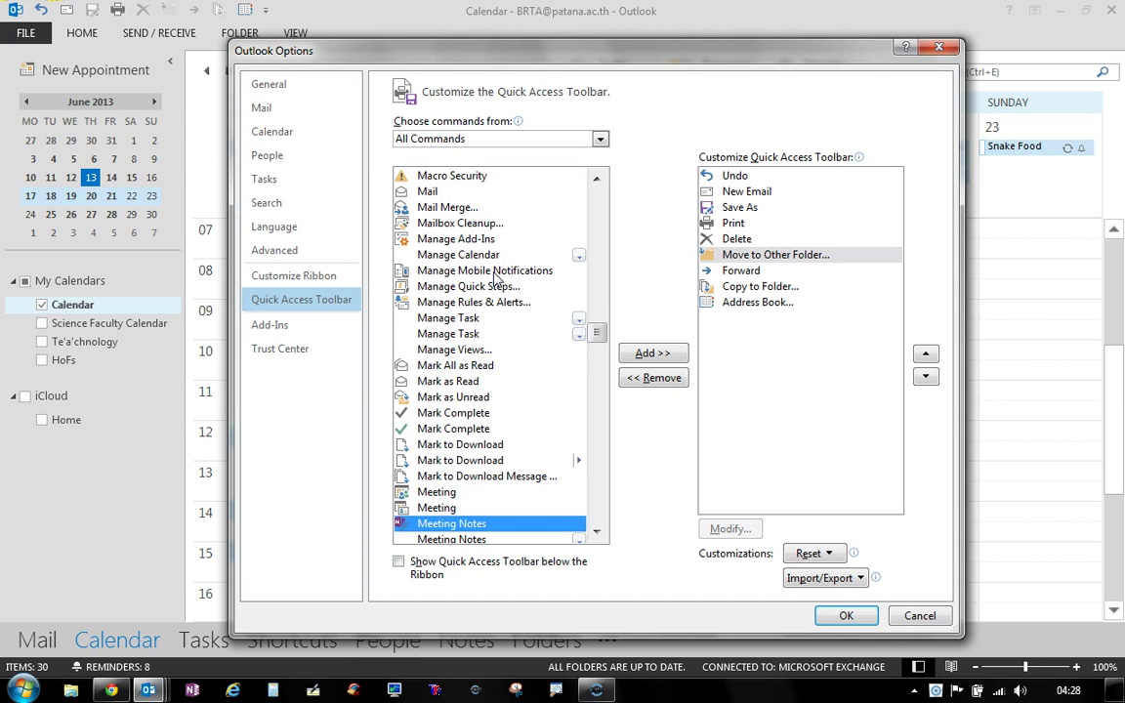
scroll(477, 319, down, 4)
scroll(472, 390, down, 7)
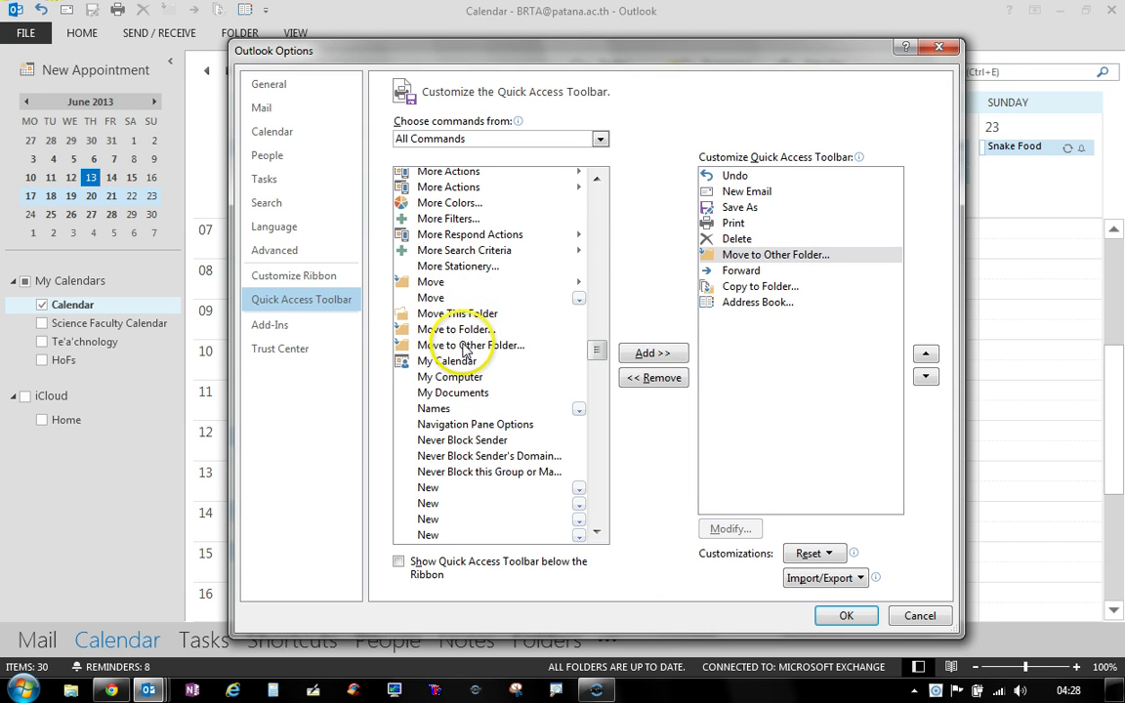
Step: Try to add the Move to Other Folder command to the Quick Access Toolbar and accept the options
click(465, 348)
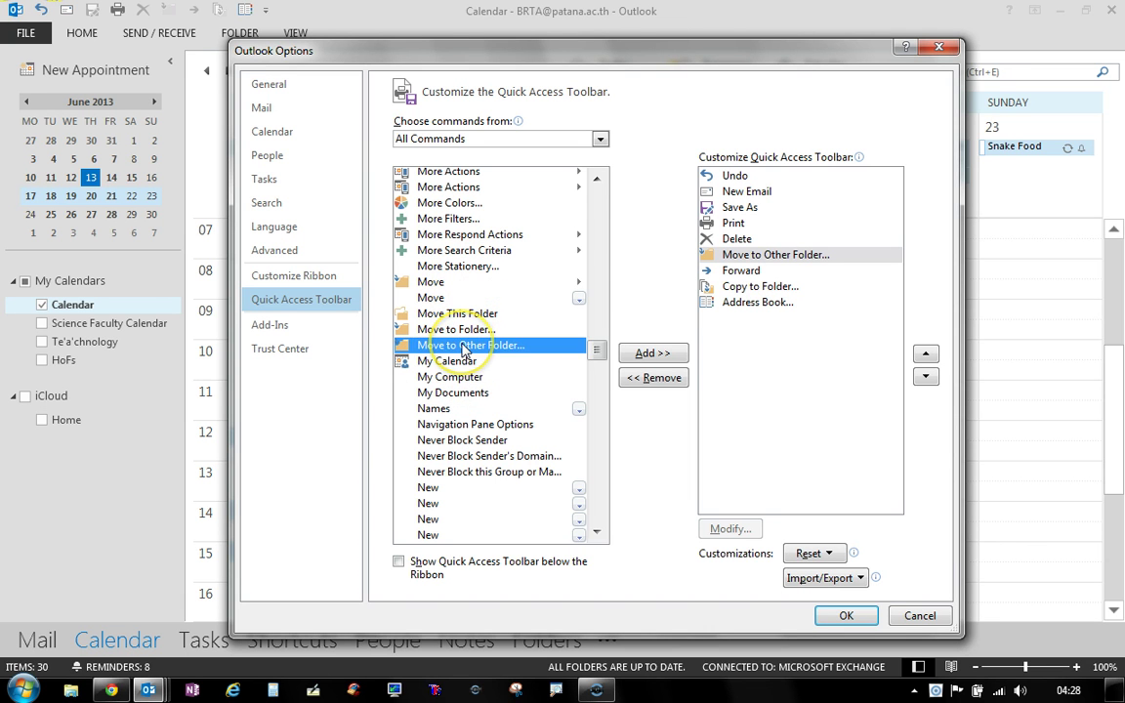
click(644, 355)
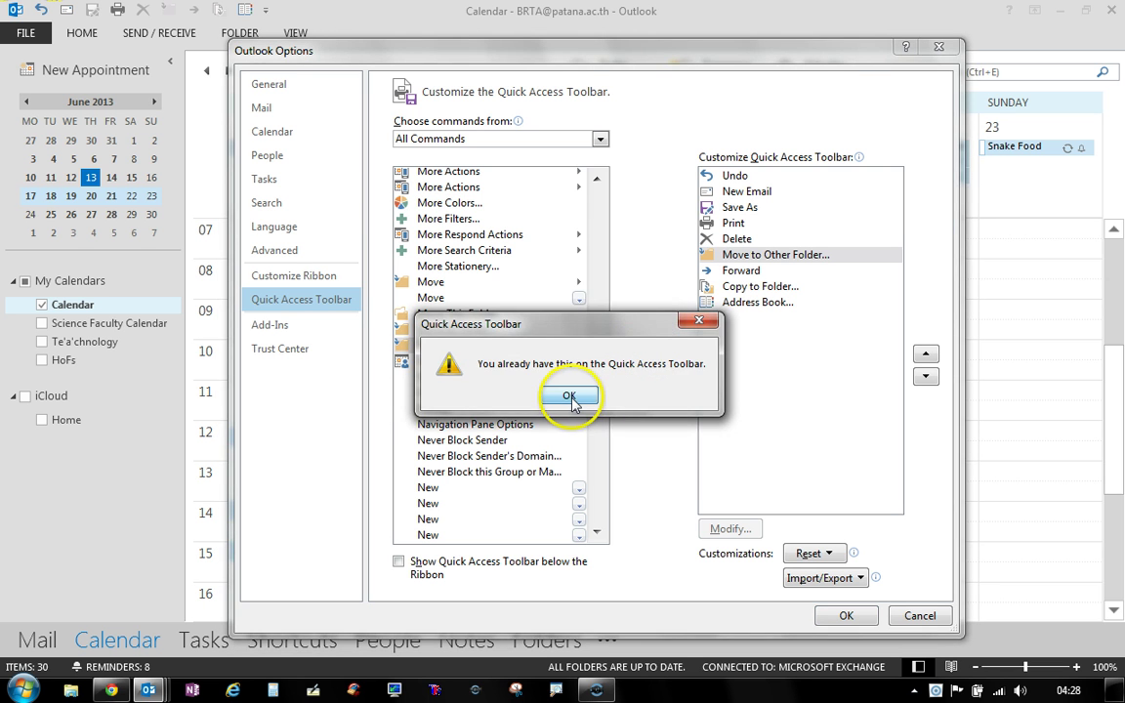
click(569, 395)
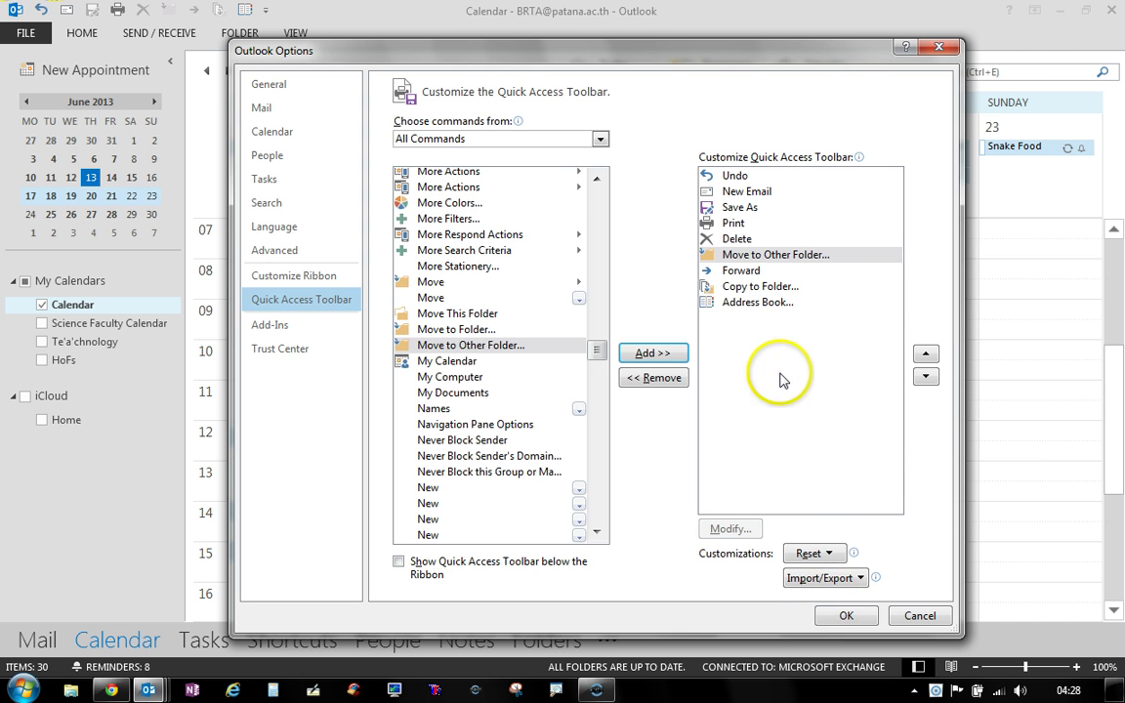
click(844, 615)
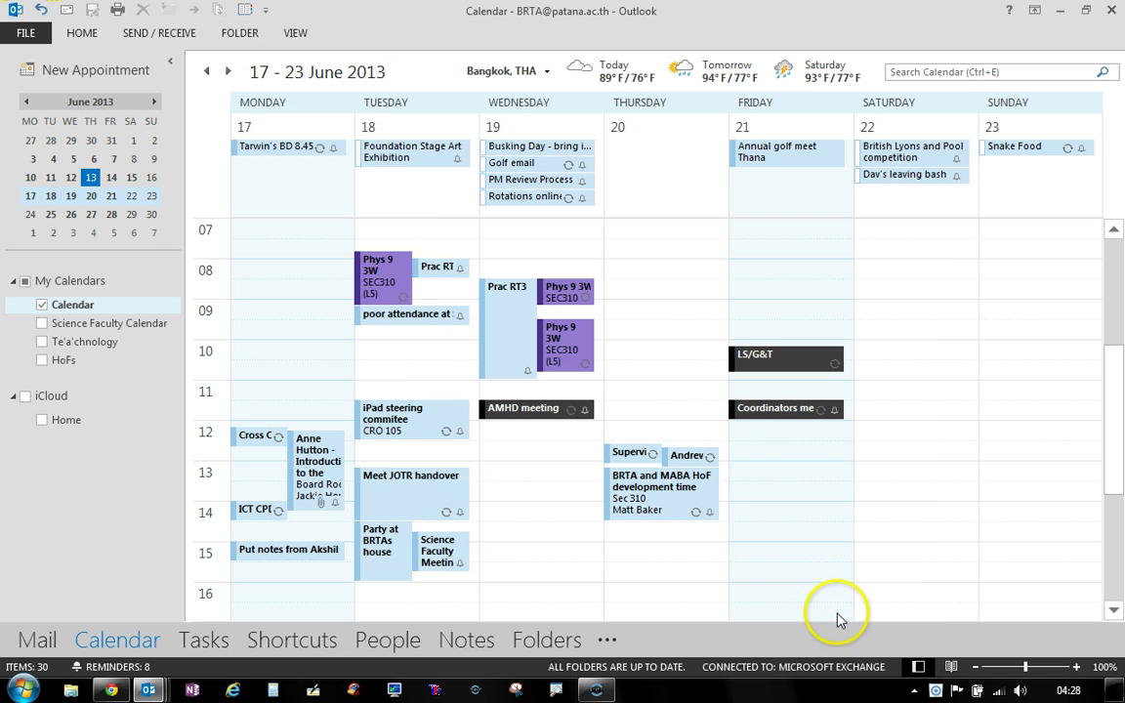
Step: Examine the destination folders under Calendar for copying the Tuesday 18 June Phys 9 3W lesson, and cancel the copy
click(381, 276)
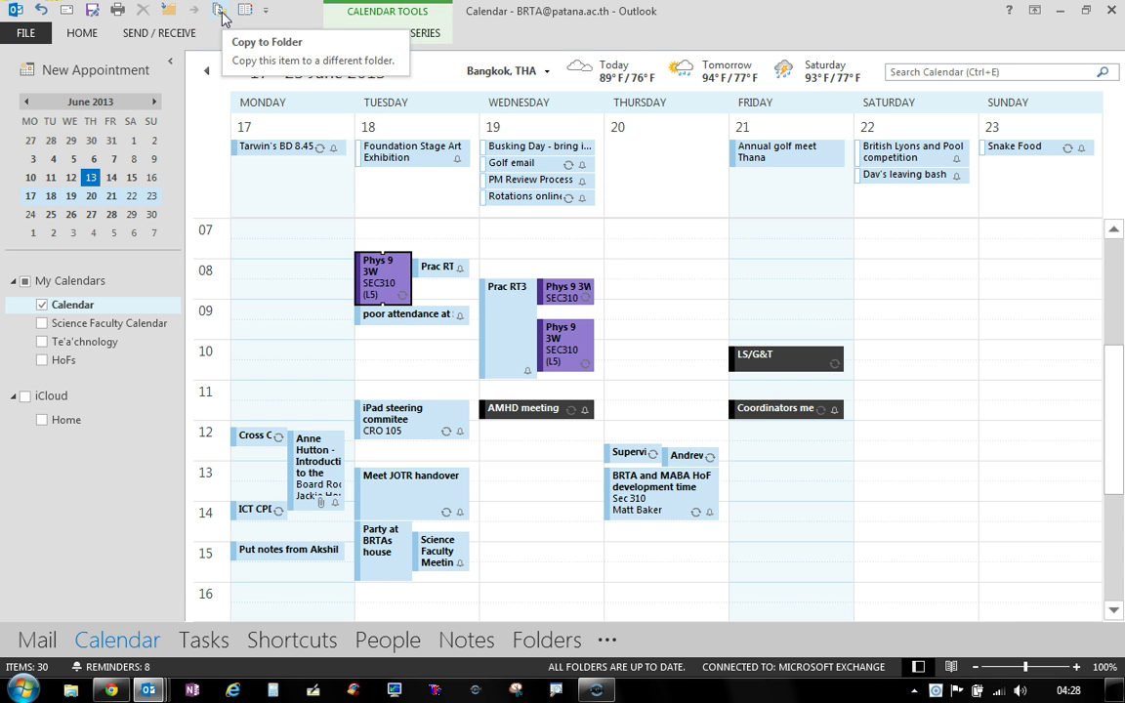
click(221, 17)
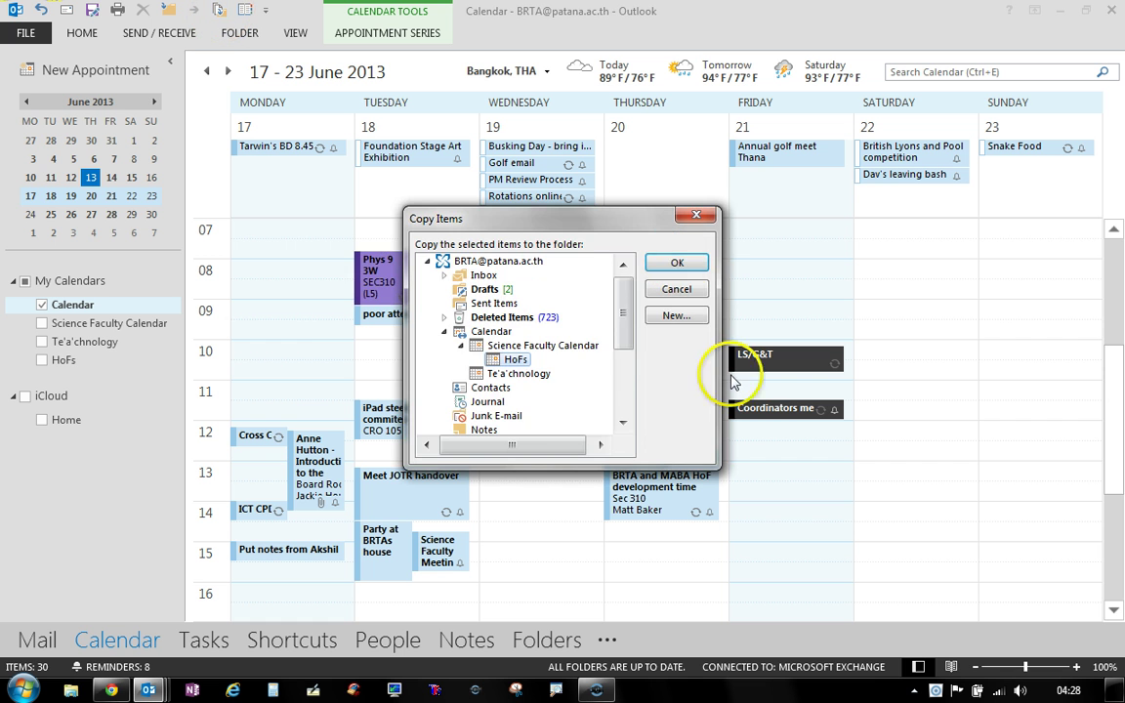
click(460, 346)
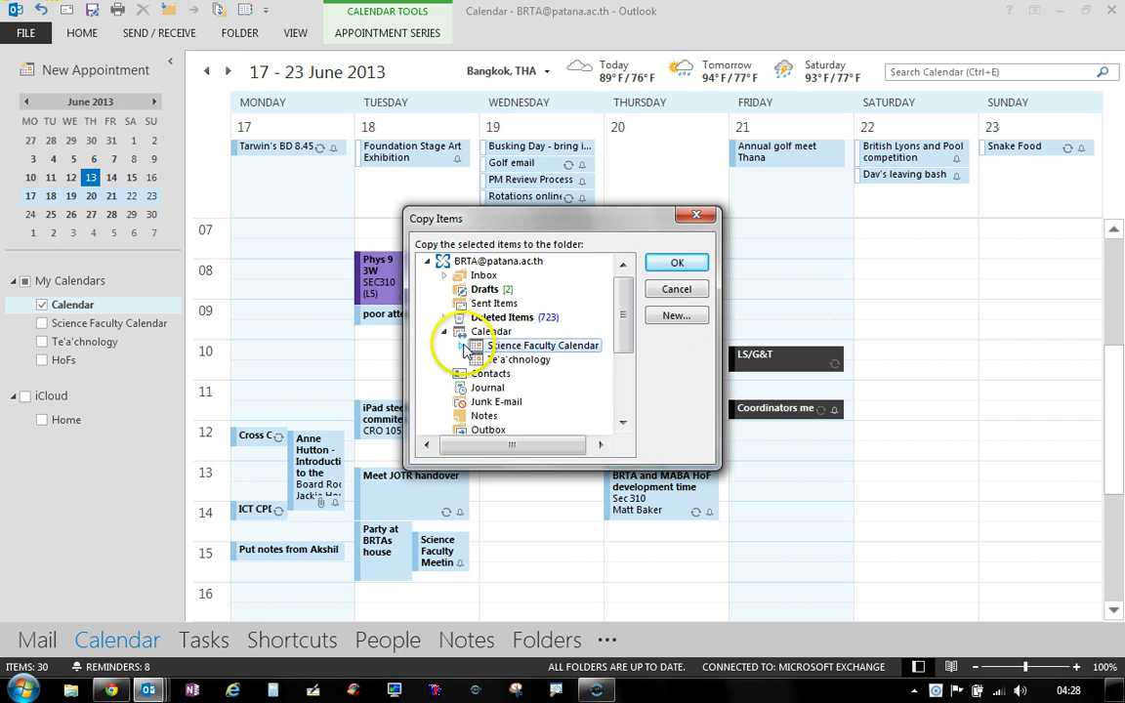
click(460, 347)
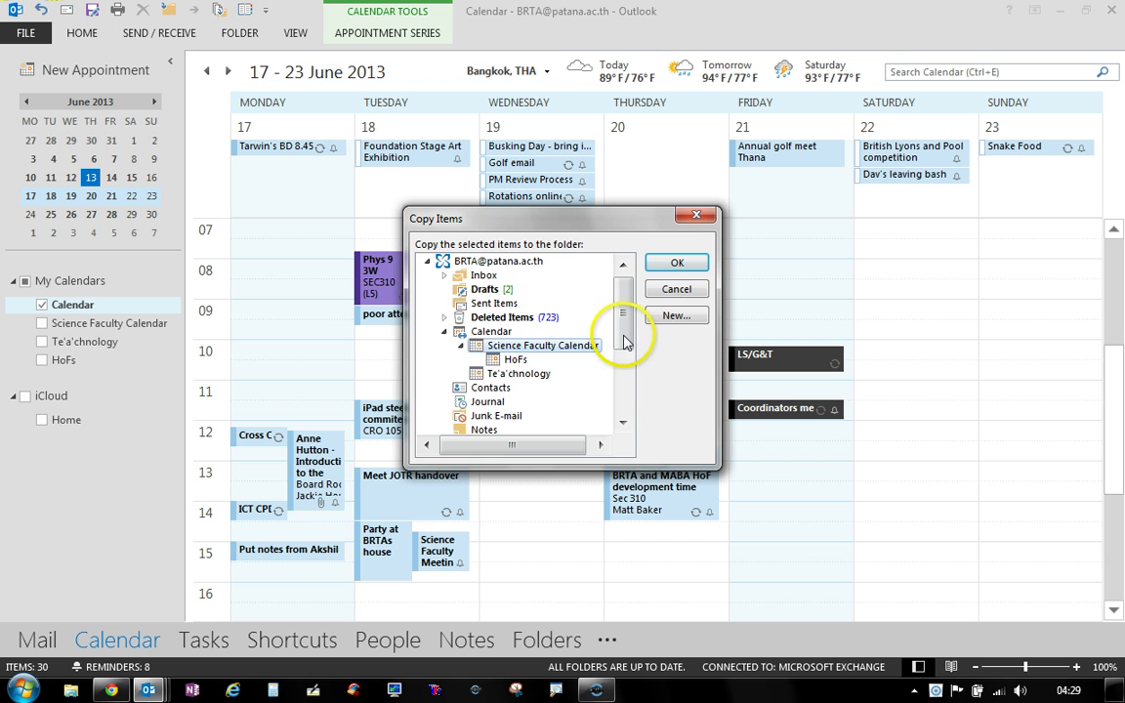
click(677, 290)
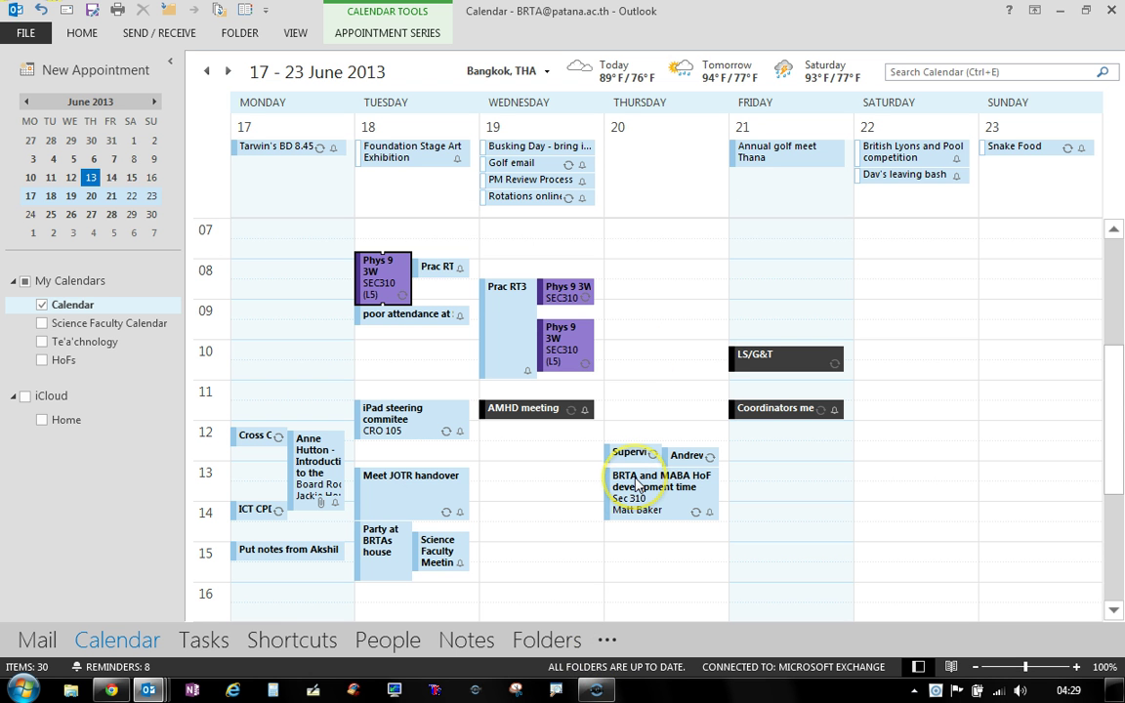